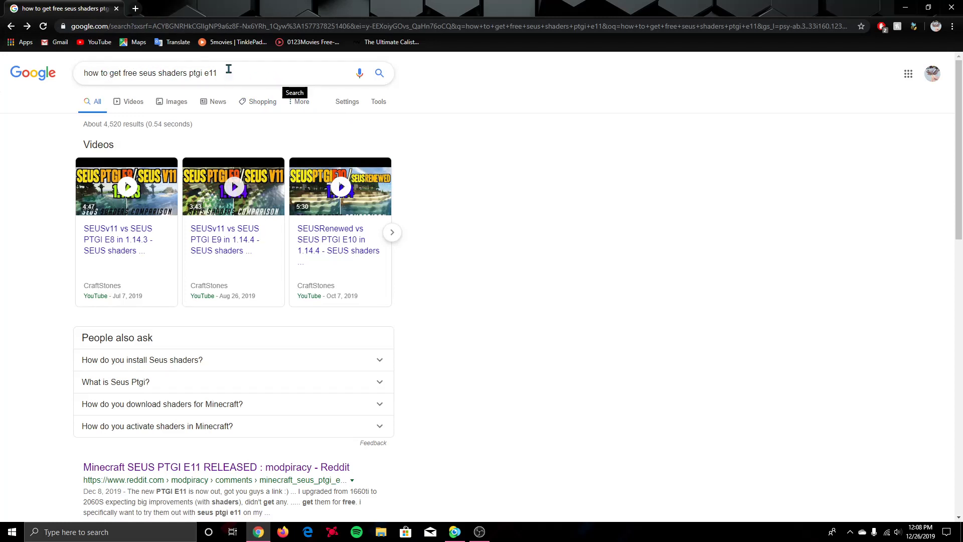
# - Show the Google results for 'how to get free seus shaders ptgi e11' with the suggestions closed
pyautogui.moveTo(226, 73); pyautogui.dragTo(68, 79)
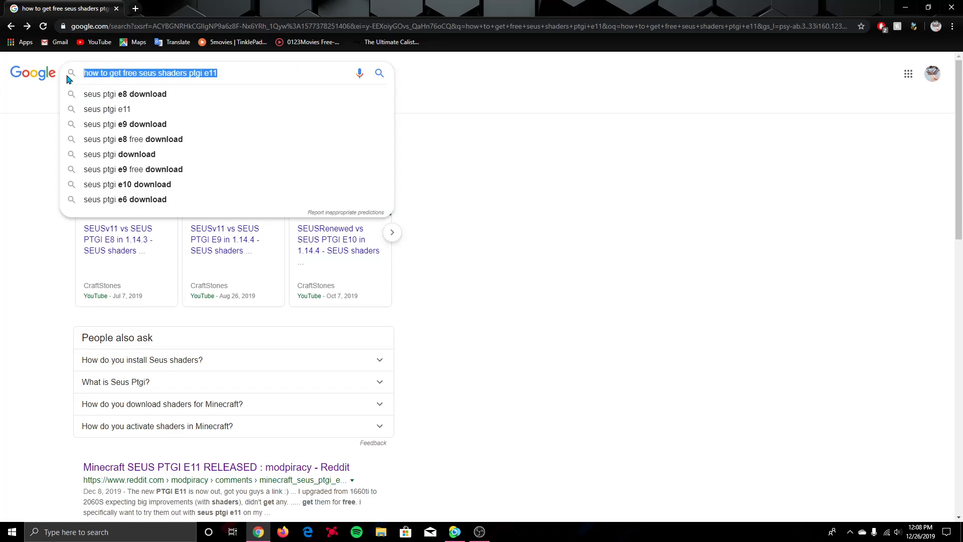
pyautogui.click(124, 73)
pyautogui.click(493, 157)
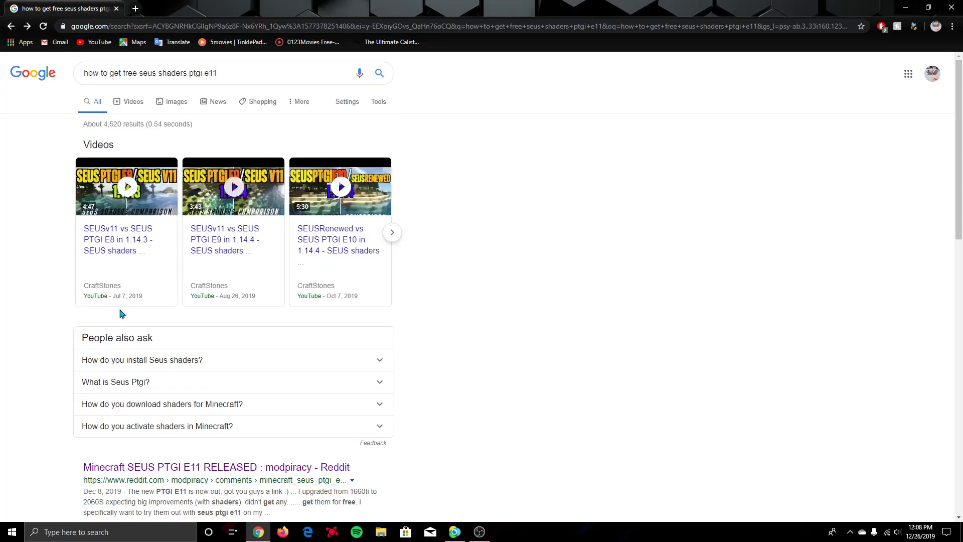
pyautogui.scroll(-3, 116, 361)
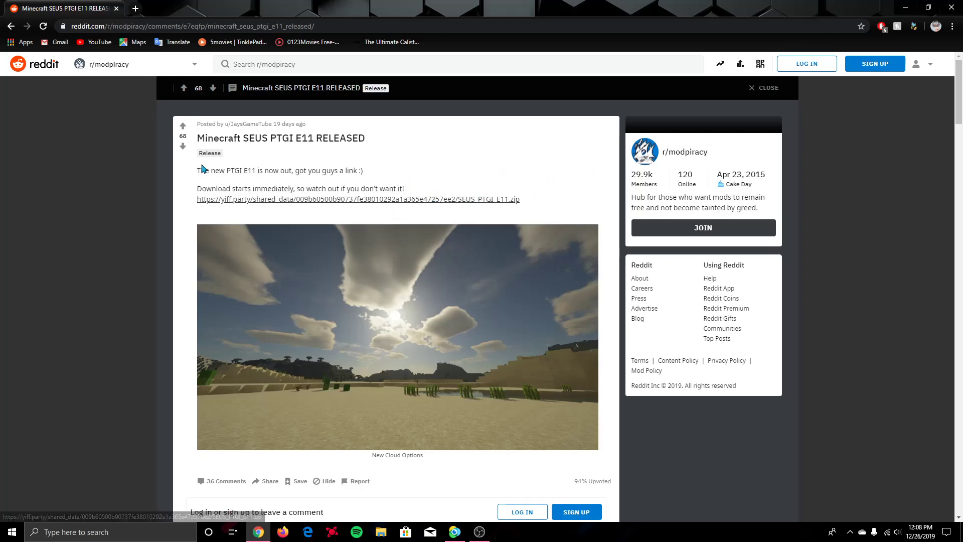
# - Download the SEUS_PTGI_E11 zip from the Reddit post
pyautogui.doubleClick(361, 5)
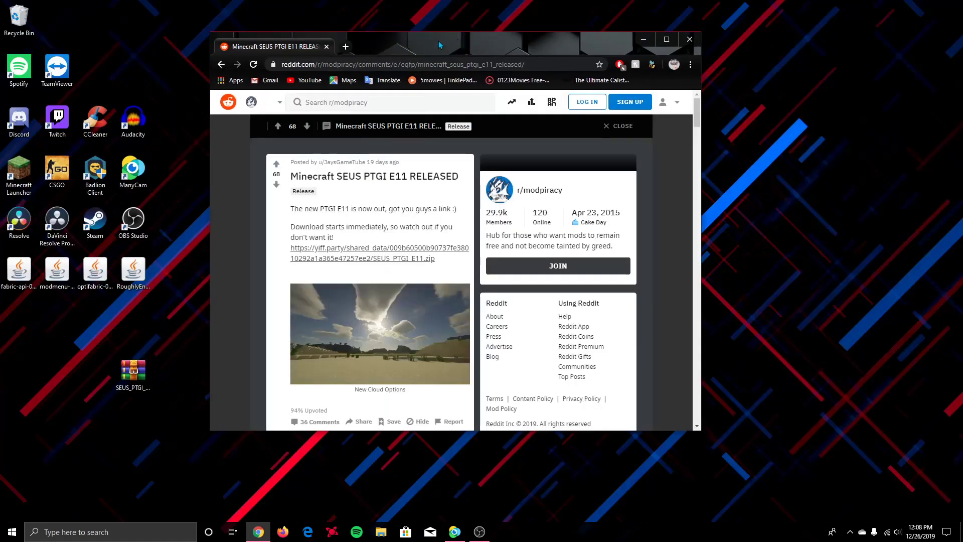
pyautogui.moveTo(116, 377); pyautogui.dragTo(82, 381)
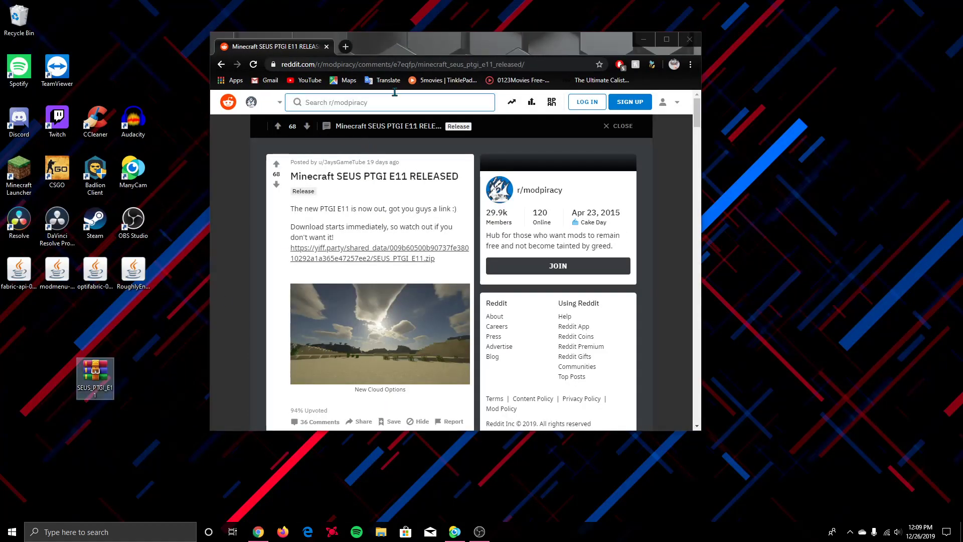
pyautogui.click(675, 35)
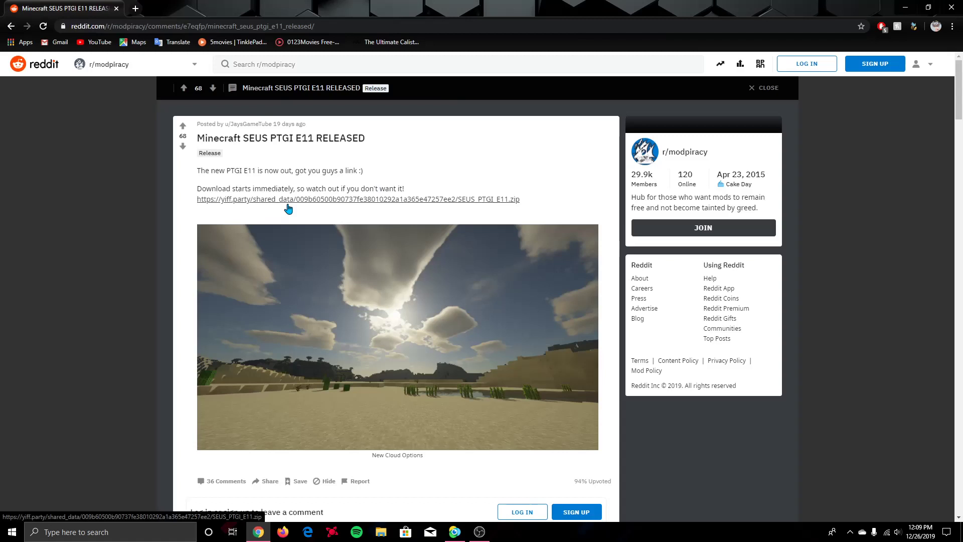
pyautogui.click(261, 199)
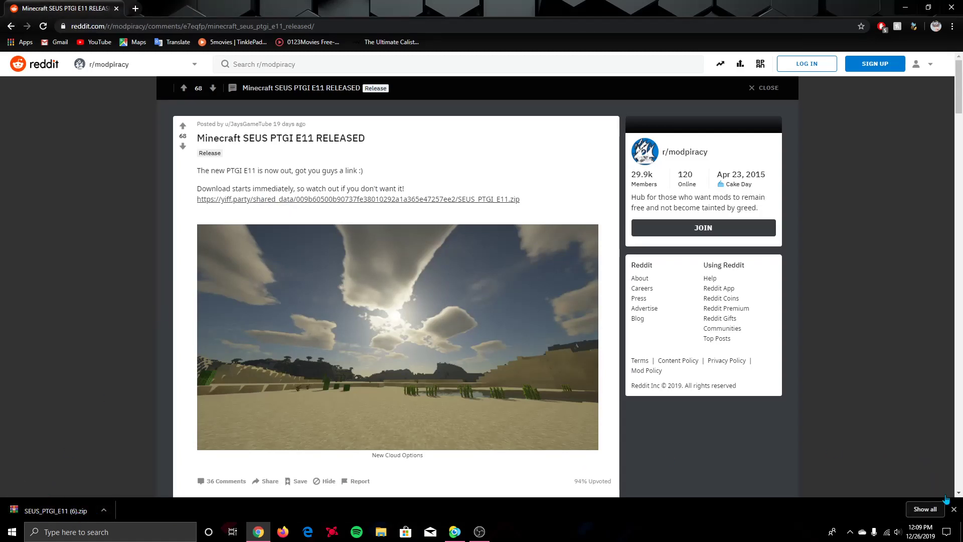
pyautogui.click(954, 509)
# - Remove the SEUS zip entry from Chrome's downloads list
pyautogui.click(952, 26)
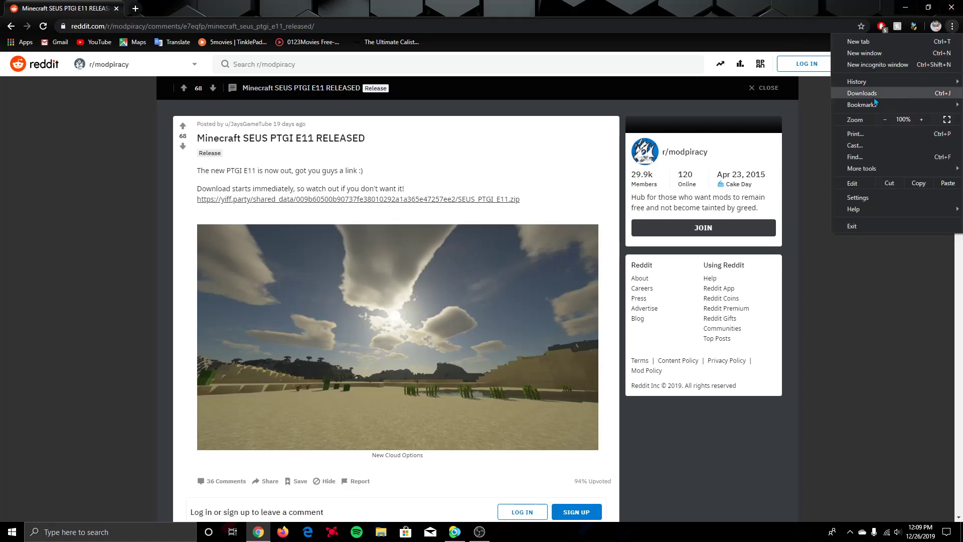
pyautogui.click(864, 93)
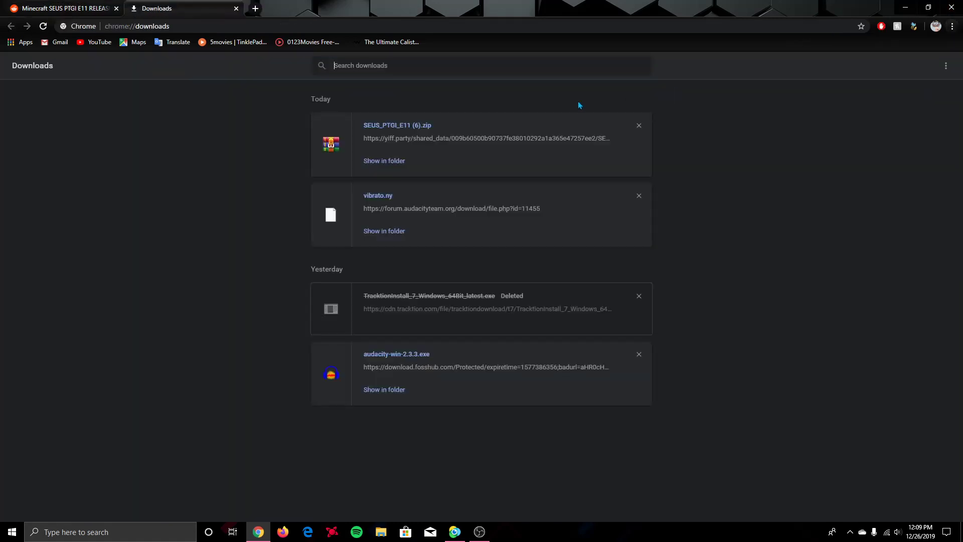
pyautogui.click(638, 125)
pyautogui.click(235, 8)
# - Open a new Google tab in Chrome and minimize it to show the desktop
pyautogui.moveTo(301, 5); pyautogui.dragTo(498, 16)
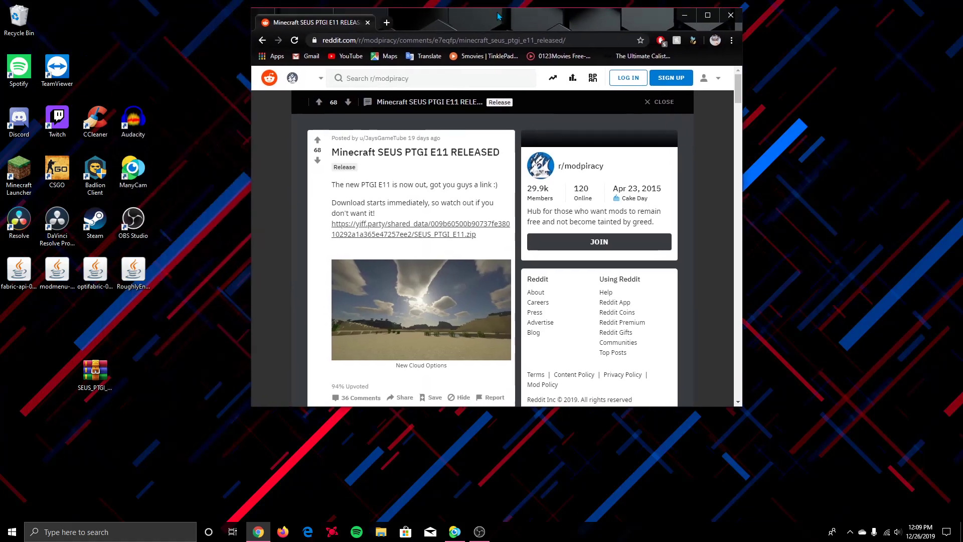
pyautogui.click(680, 15)
pyautogui.click(258, 531)
pyautogui.click(386, 22)
pyautogui.click(685, 15)
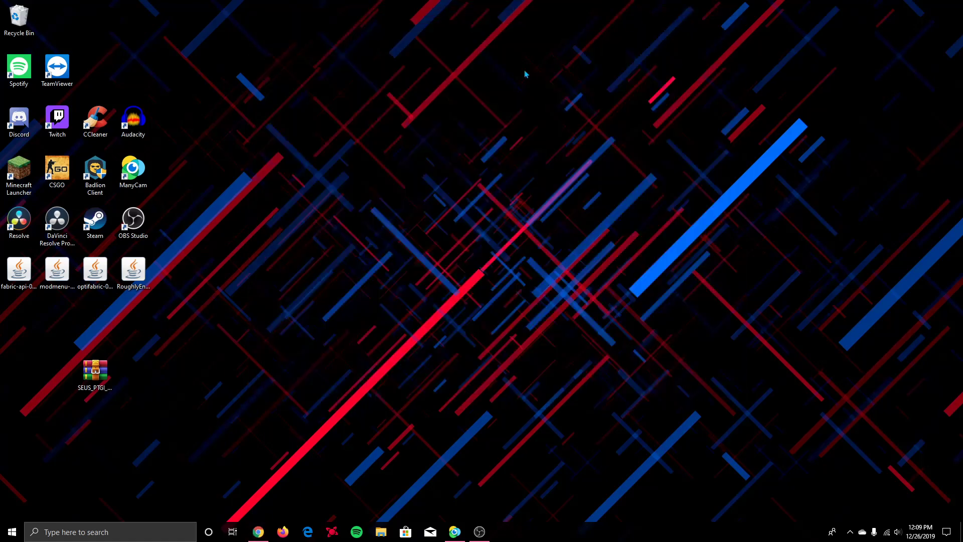
pyautogui.click(258, 532)
# - Search Google for 'optifine' and open the optifine.net website
pyautogui.click(712, 12)
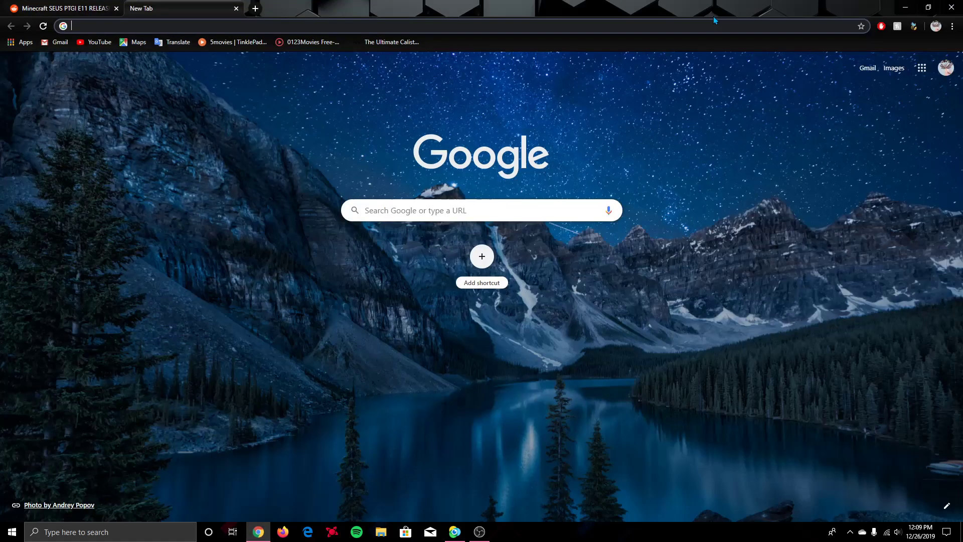
pyautogui.write('op')
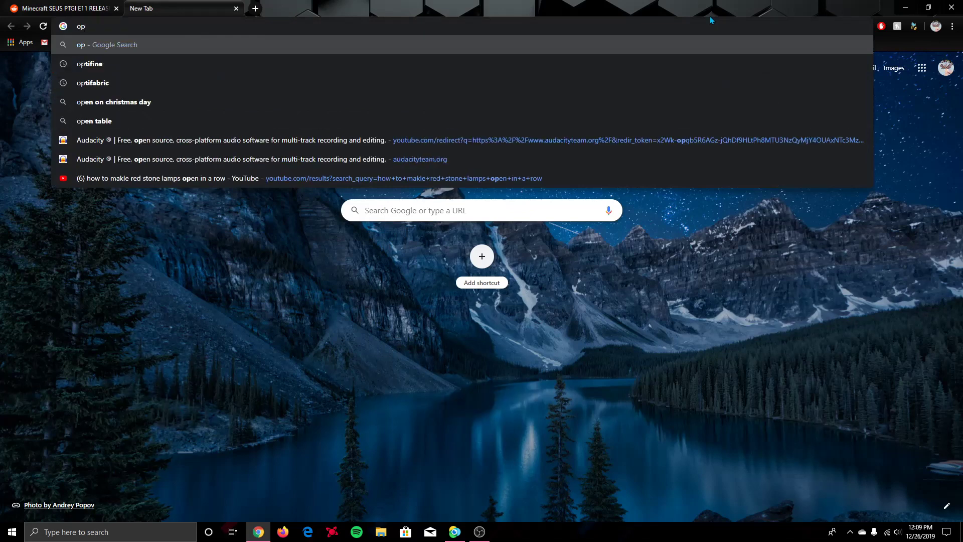
pyautogui.click(280, 71)
pyautogui.click(116, 159)
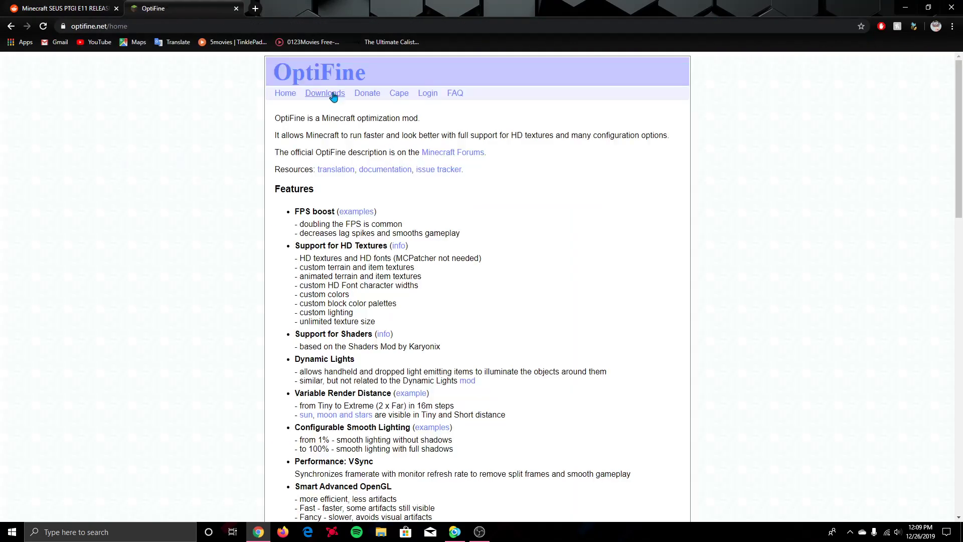
# - Start the OptiFine 1.14.4 HD U F5 download from the Downloads page
pyautogui.click(334, 96)
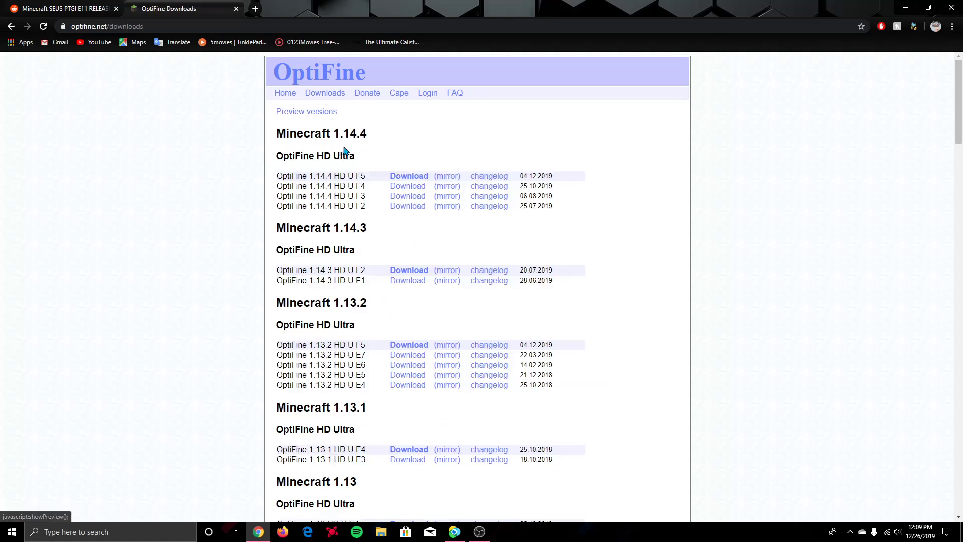
pyautogui.click(313, 112)
pyautogui.click(313, 113)
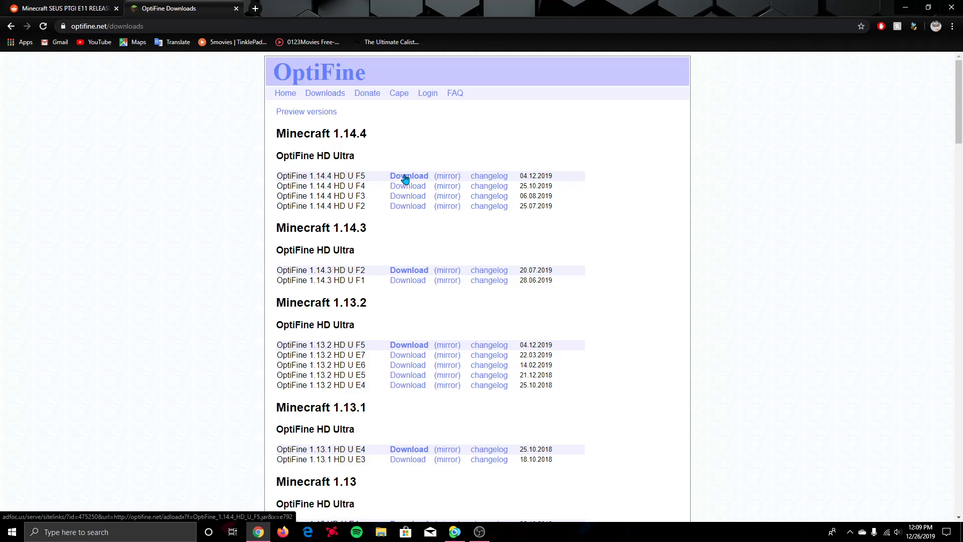
pyautogui.scroll(-4, 405, 179)
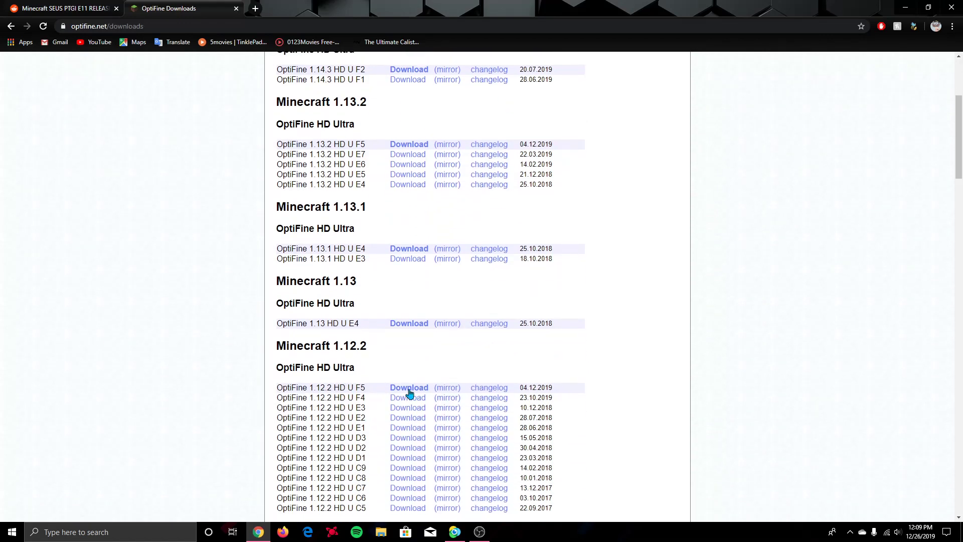
pyautogui.scroll(4, 410, 417)
pyautogui.scroll(-5, 395, 387)
pyautogui.scroll(5, 416, 343)
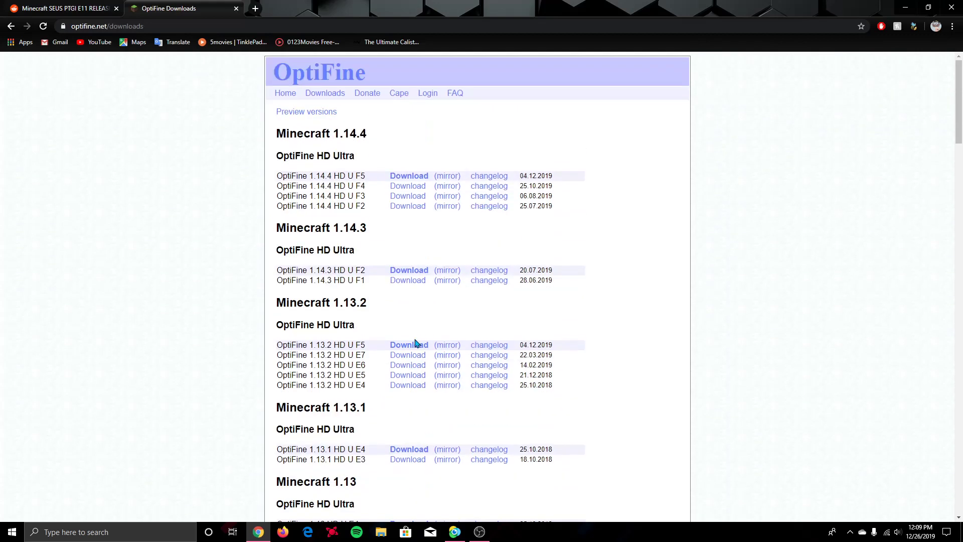
pyautogui.click(405, 177)
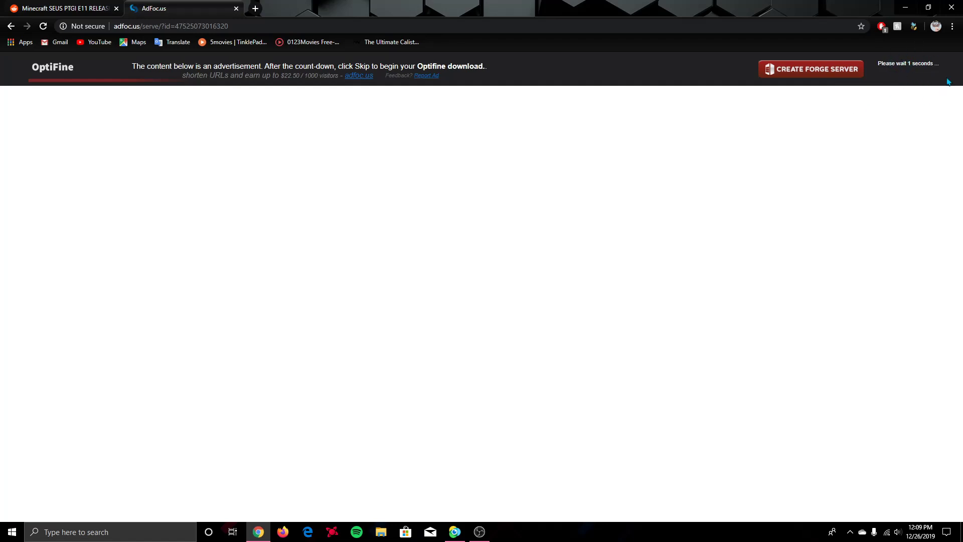
# - Skip the ad and keep the downloaded OptiFine_1.14.4_HD_U_F5.jar despite the warning
pyautogui.click(920, 74)
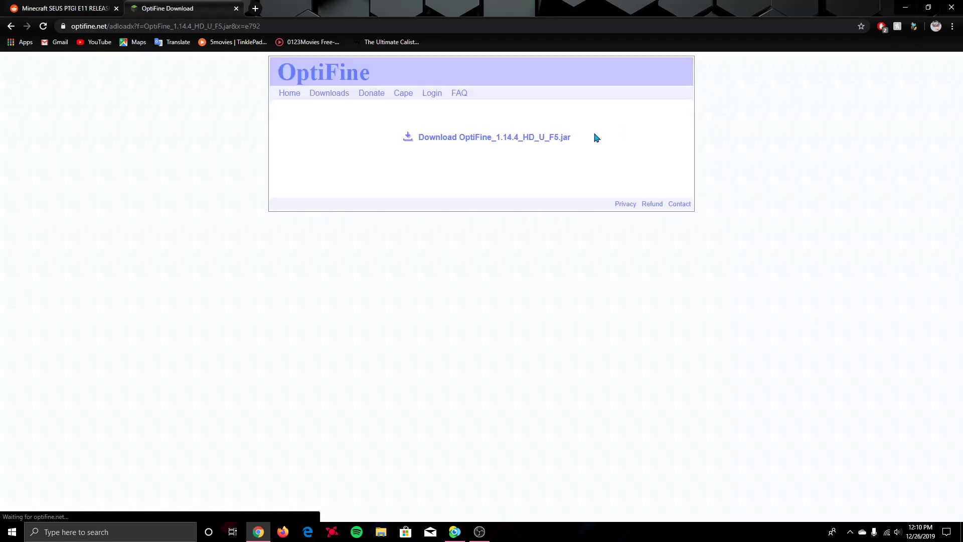
pyautogui.click(477, 138)
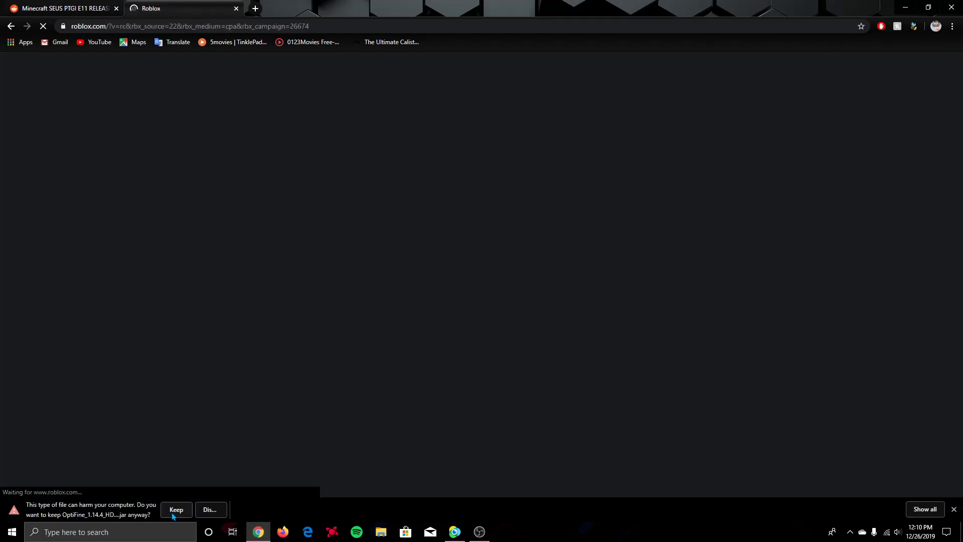
pyautogui.click(175, 510)
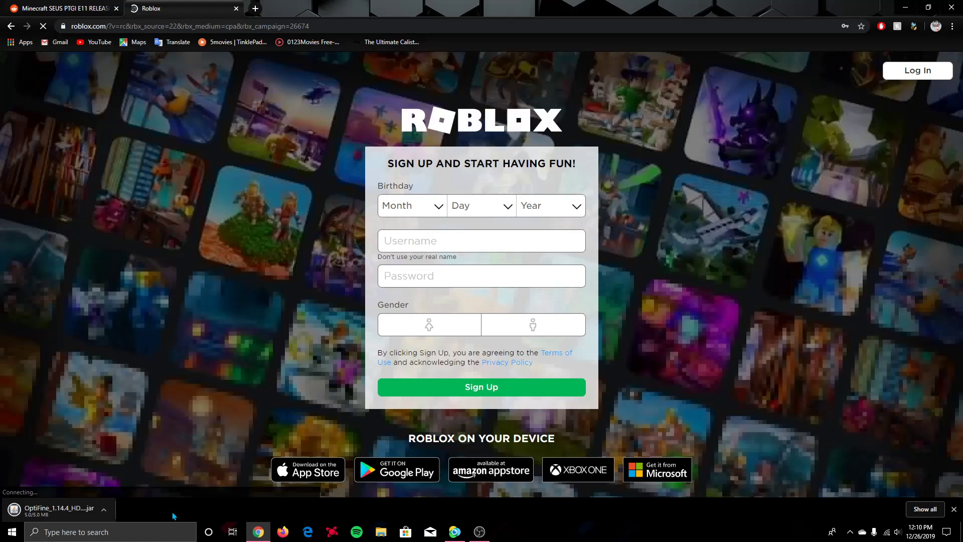
pyautogui.click(236, 8)
pyautogui.click(135, 8)
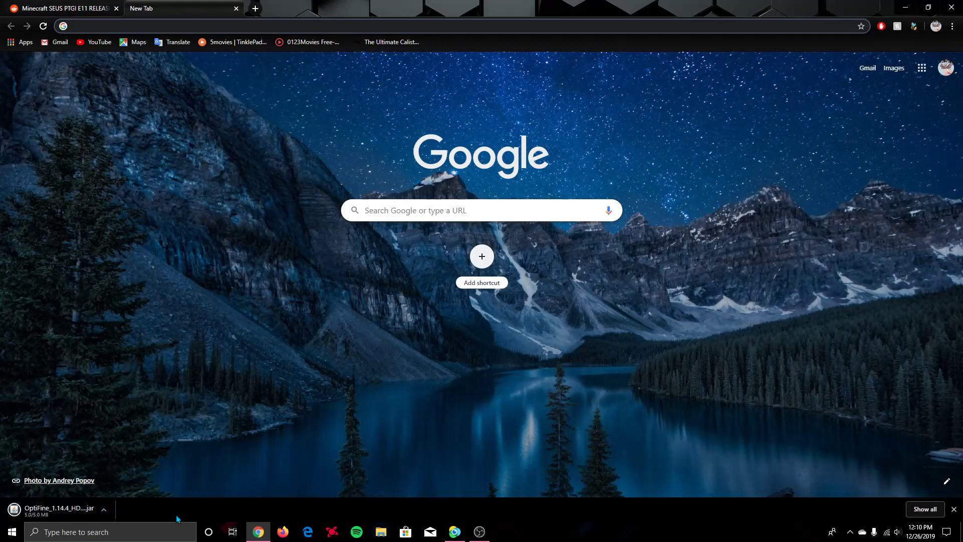
# - Clear the OptiFine jar from the downloads list and minimize Chrome
pyautogui.click(951, 27)
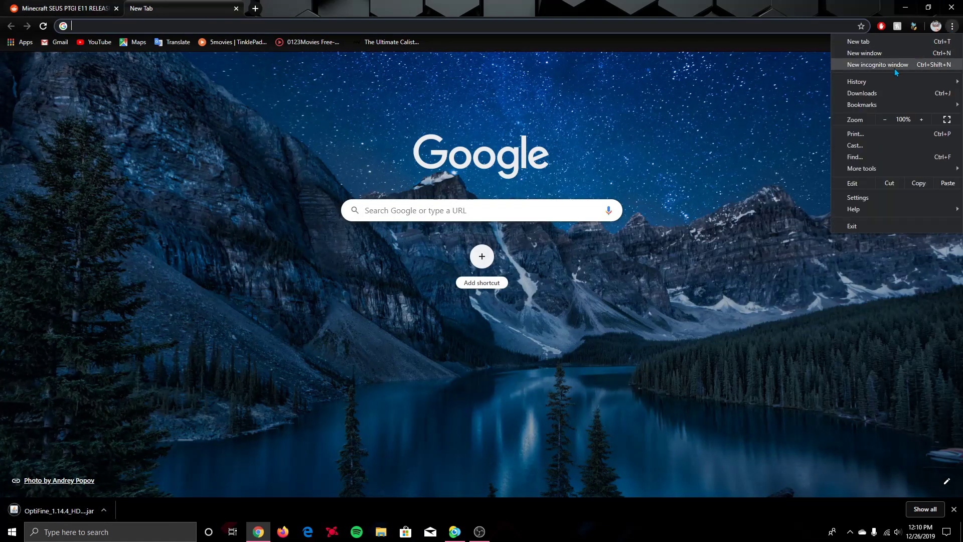
pyautogui.click(871, 96)
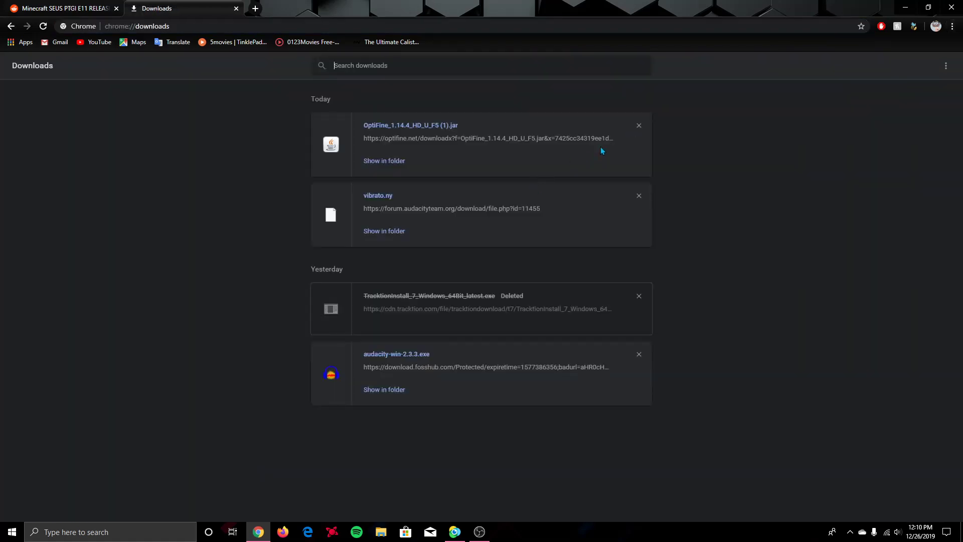
pyautogui.click(639, 125)
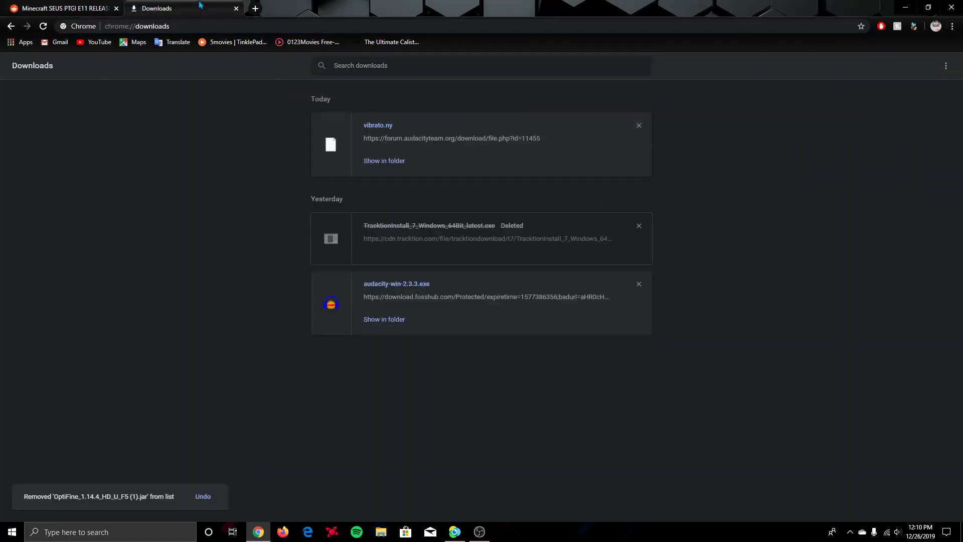
pyautogui.click(237, 8)
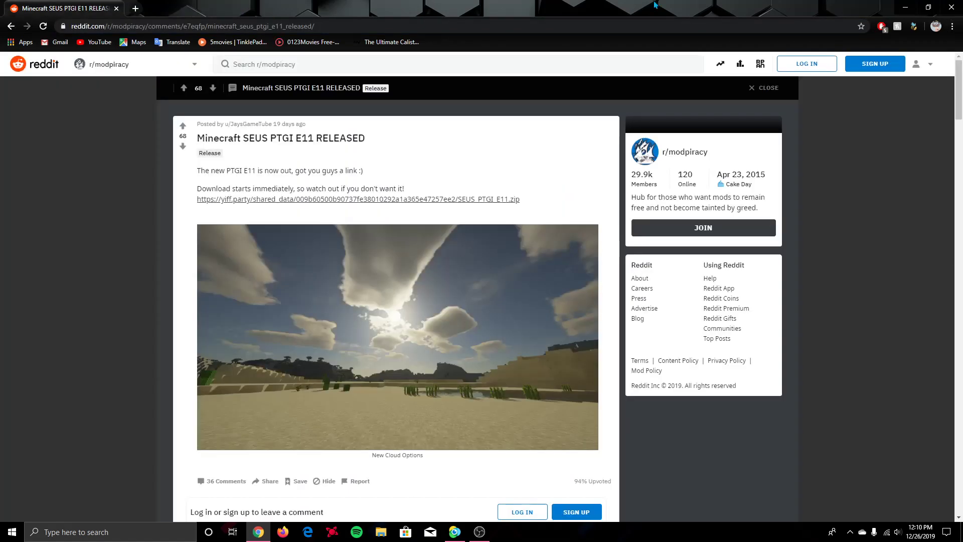
pyautogui.click(905, 8)
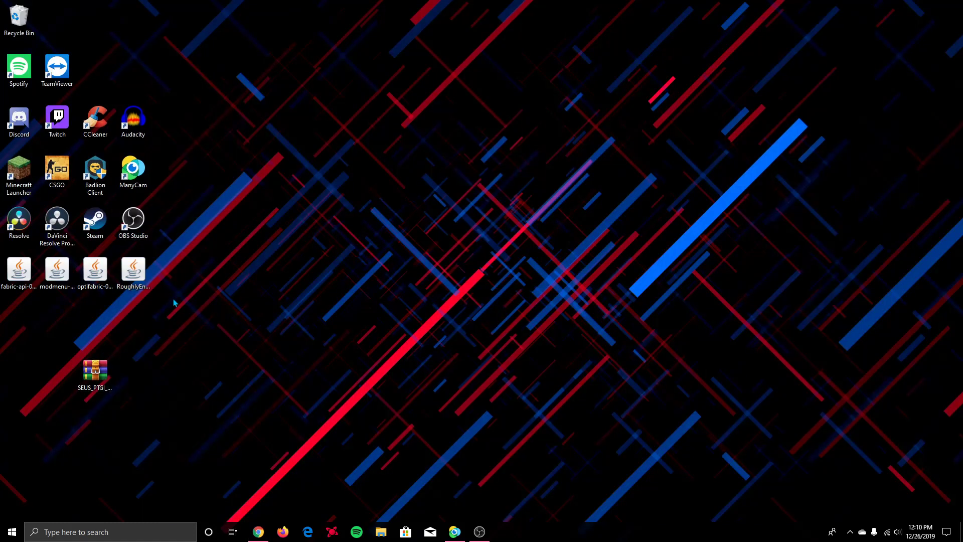
# - Launch Minecraft 1.14.4 with the OptiFine profile from the desktop Minecraft Launcher
pyautogui.doubleClick(27, 172)
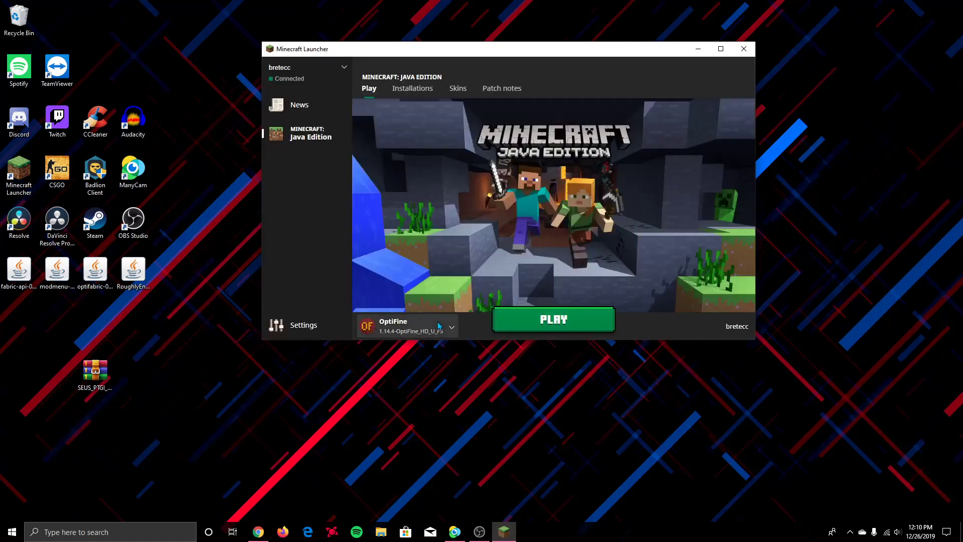
pyautogui.click(554, 320)
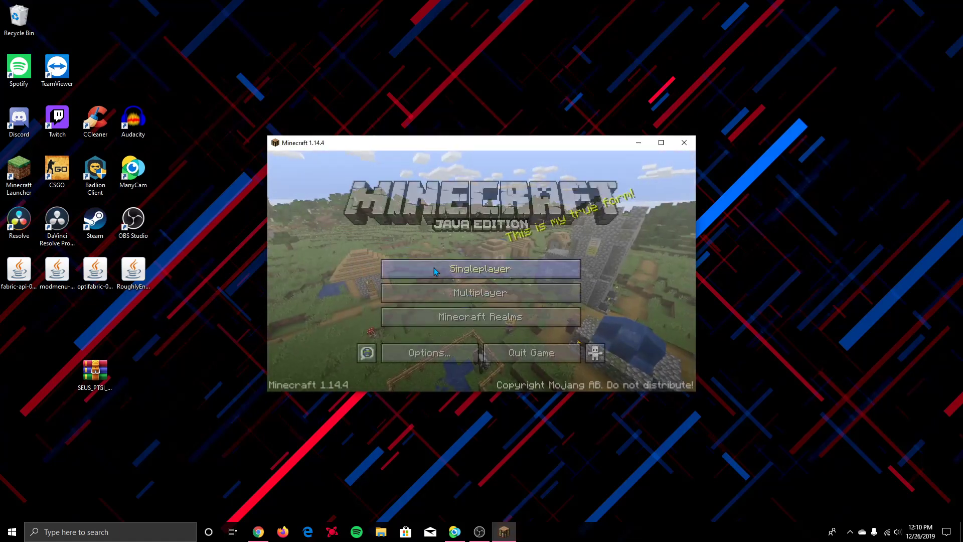
# - Load the first singleplayer world and resume play in the dim tiled room
pyautogui.click(435, 269)
pyautogui.click(371, 227)
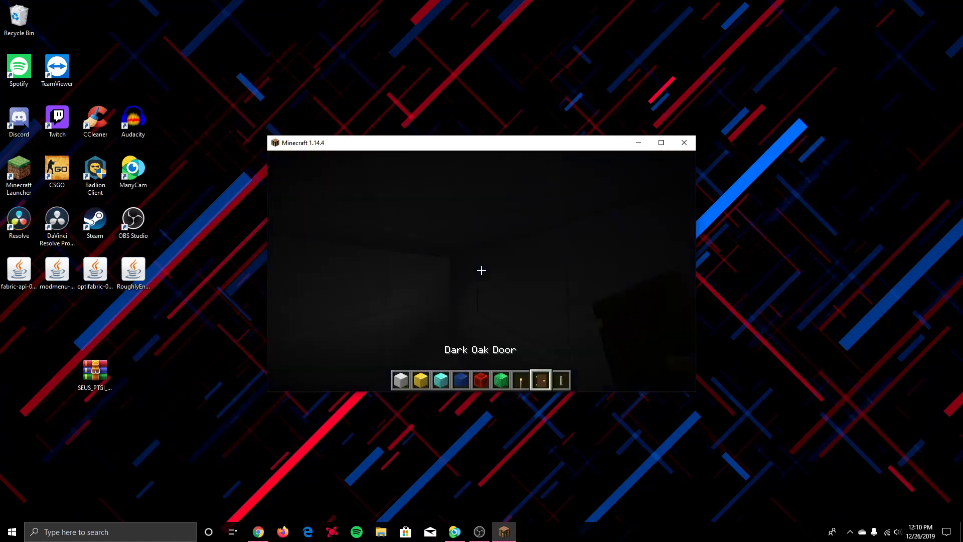
pyautogui.scroll(4, 482, 271)
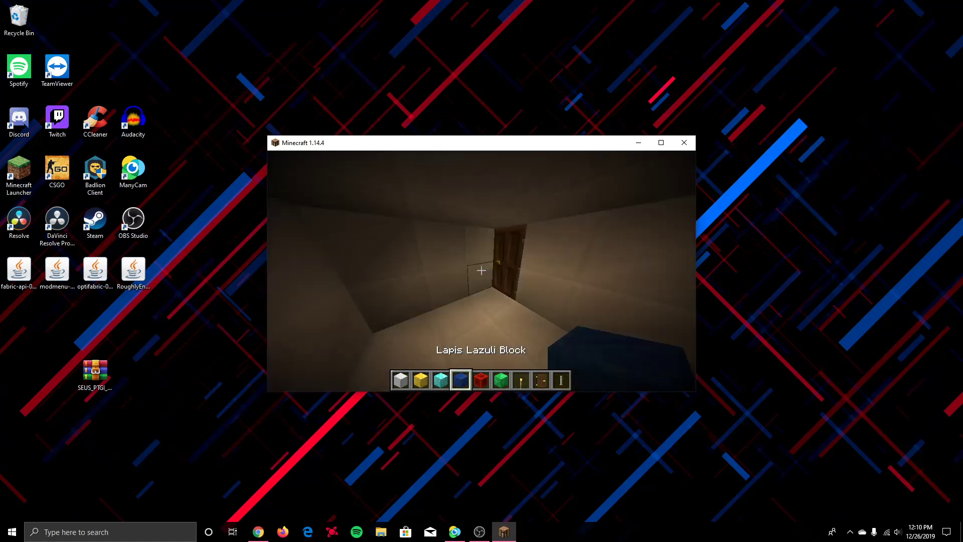
pyautogui.press('Escape')
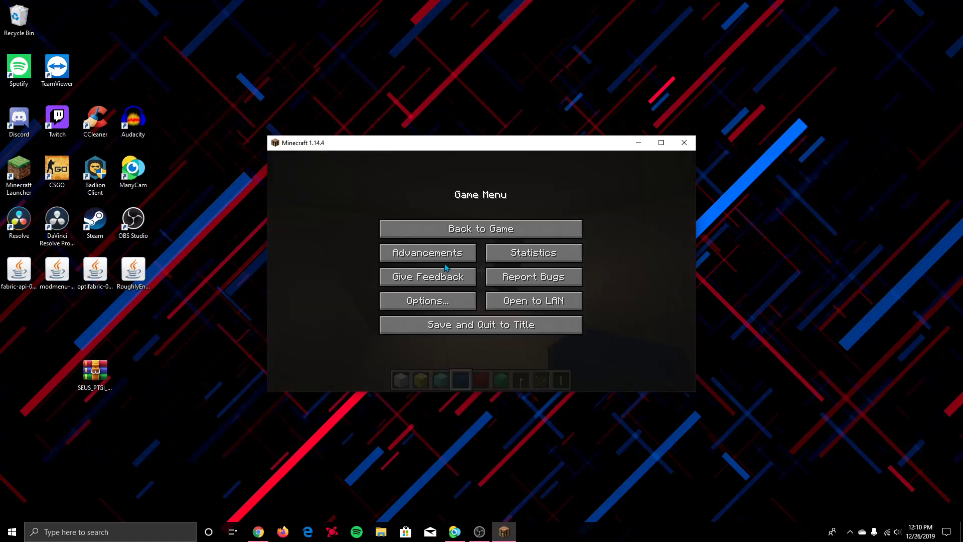
pyautogui.click(426, 301)
pyautogui.click(480, 370)
pyautogui.press('Escape')
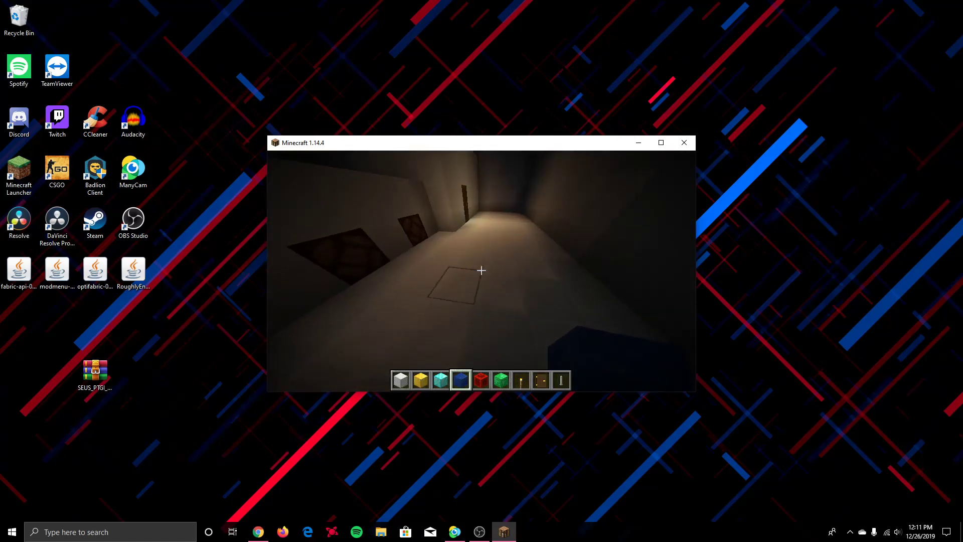
# - Place and break a lapis lazuli block and a Block of Redstone on the floor
pyautogui.rightClick(481, 270)
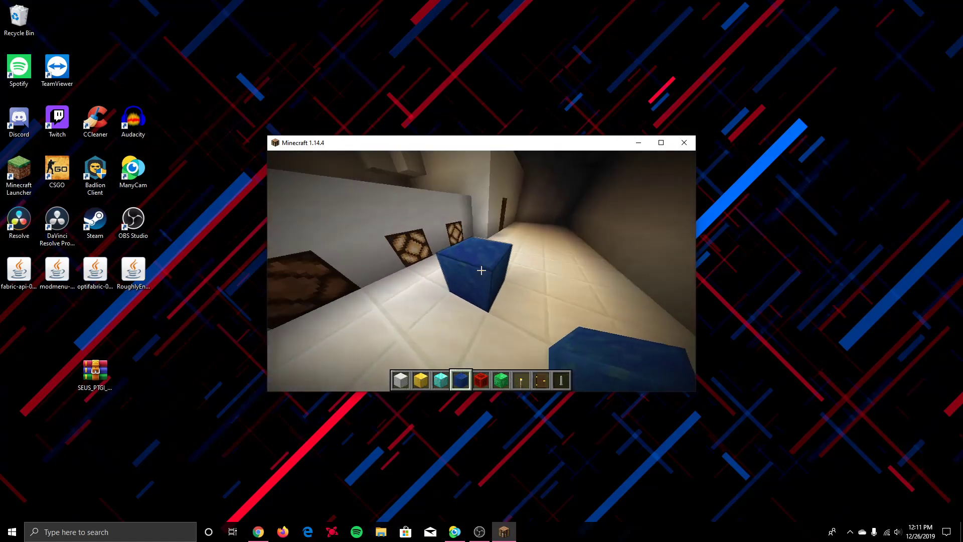
pyautogui.click(481, 270)
pyautogui.scroll(-1, 481, 271)
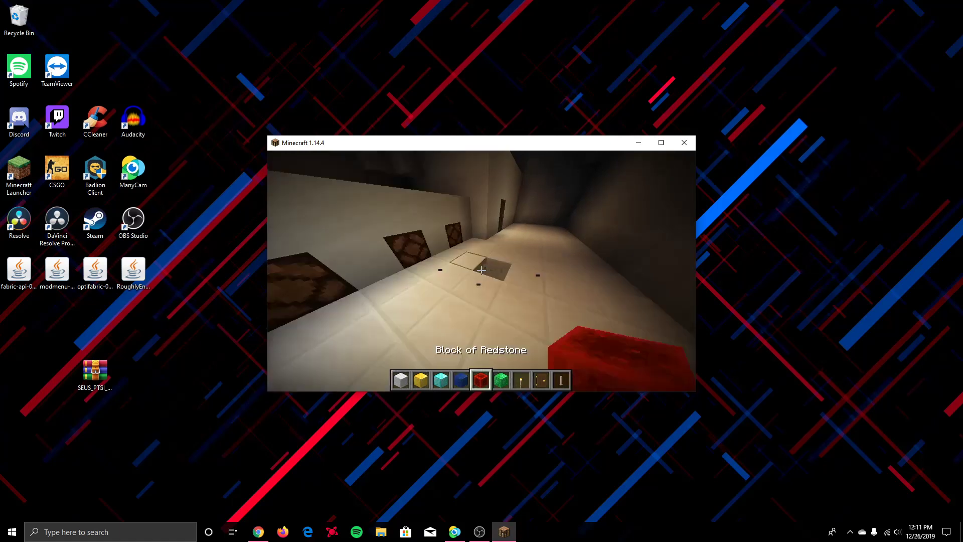
pyautogui.rightClick(481, 271)
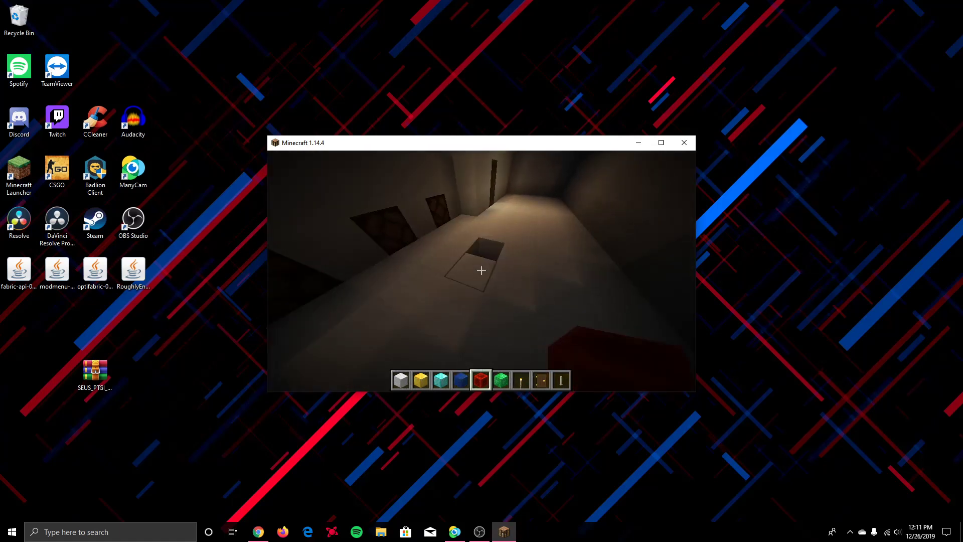
pyautogui.click(481, 270)
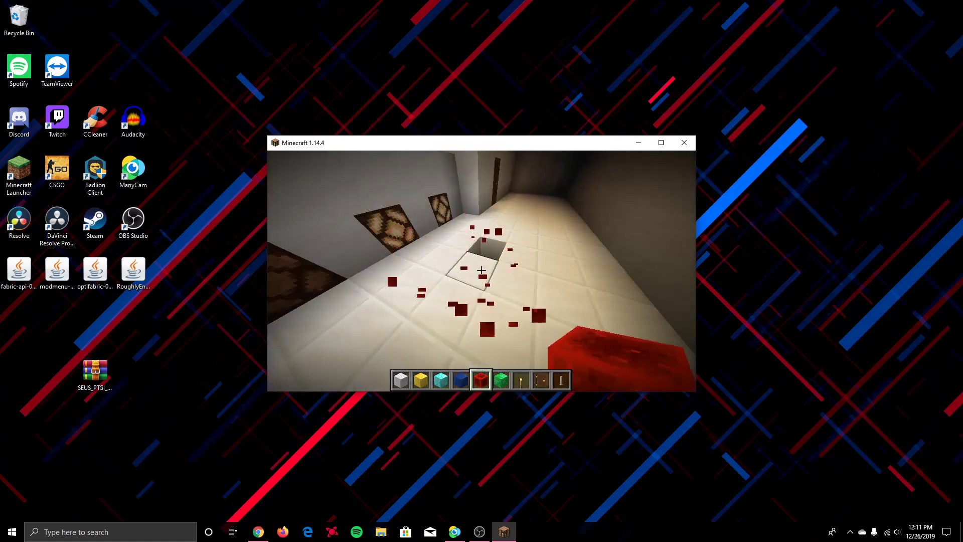
# - Put Smooth Quartz from the creative inventory into the hotbar in place of the door
pyautogui.press('e')
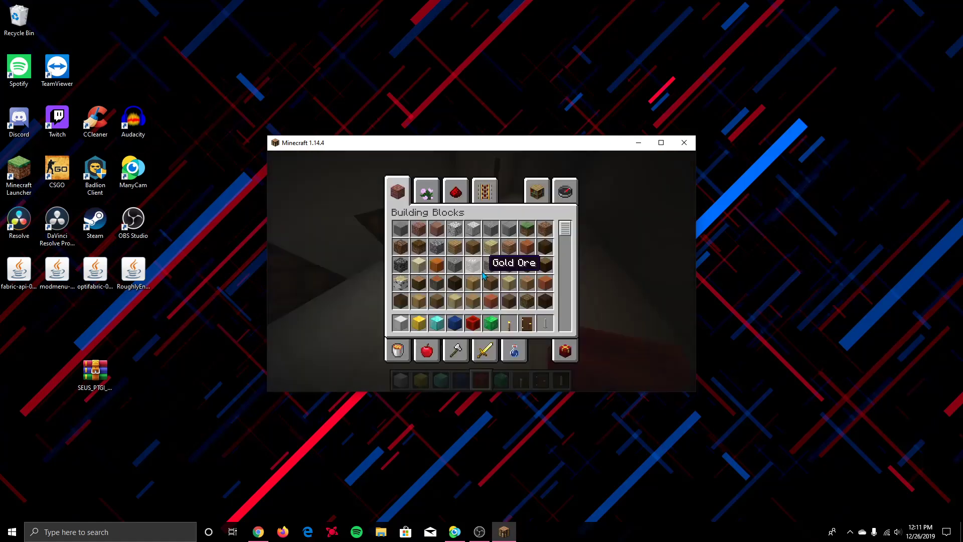
pyautogui.scroll(-4, 502, 286)
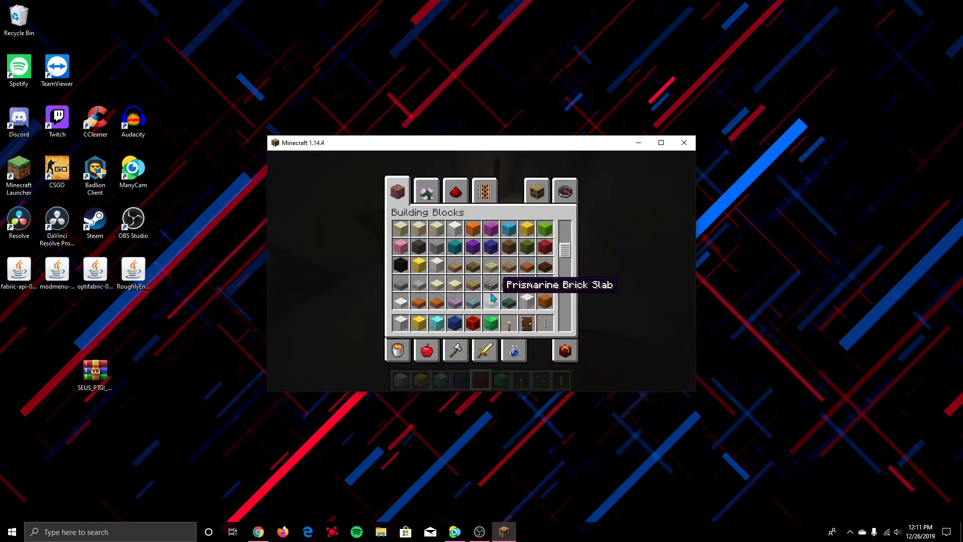
pyautogui.click(530, 254)
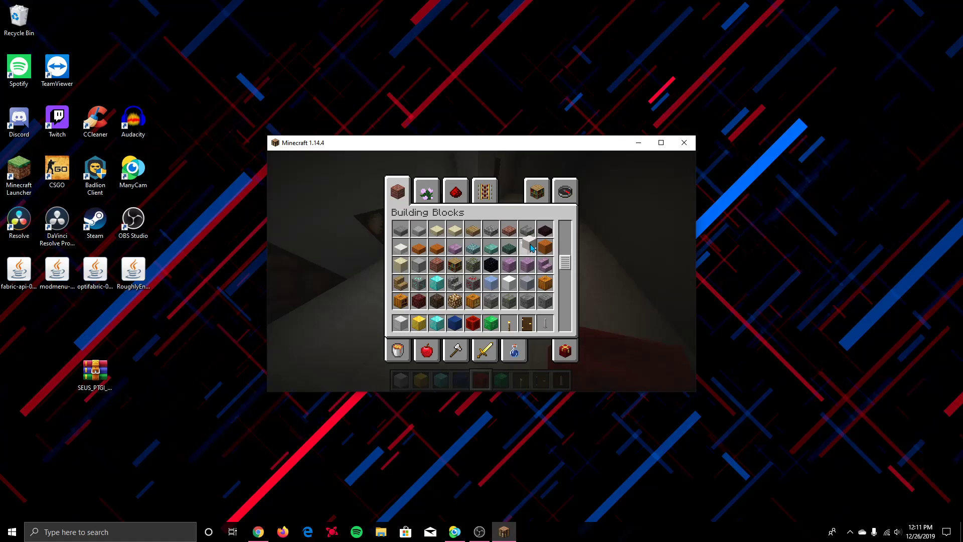
pyautogui.click(532, 324)
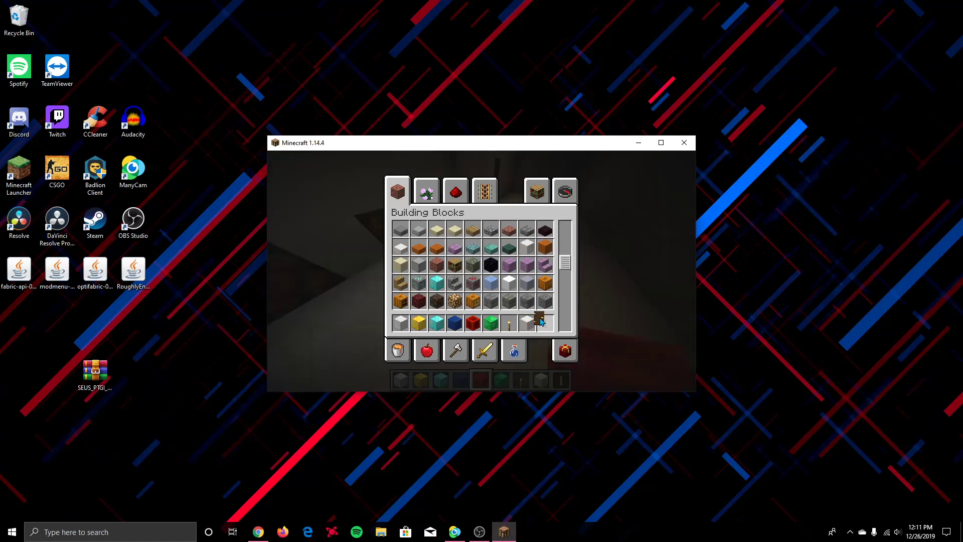
pyautogui.press('e')
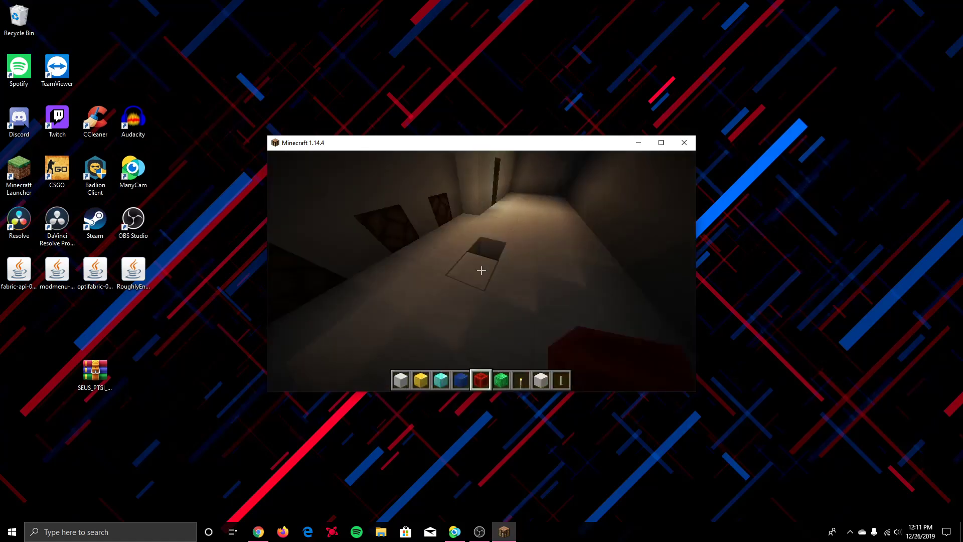
pyautogui.scroll(-3, 482, 271)
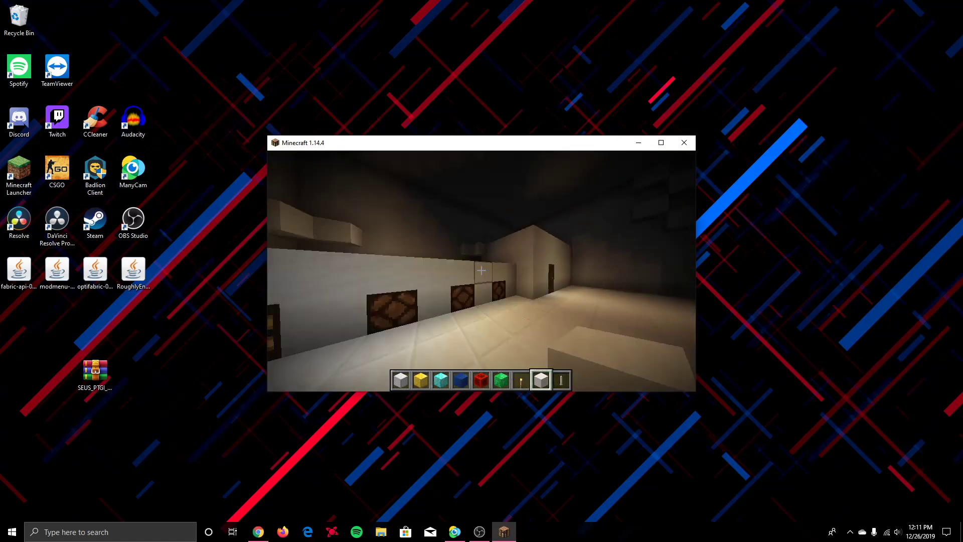
# - Go to the Shaders screen via Options and Video Settings
pyautogui.press('Escape')
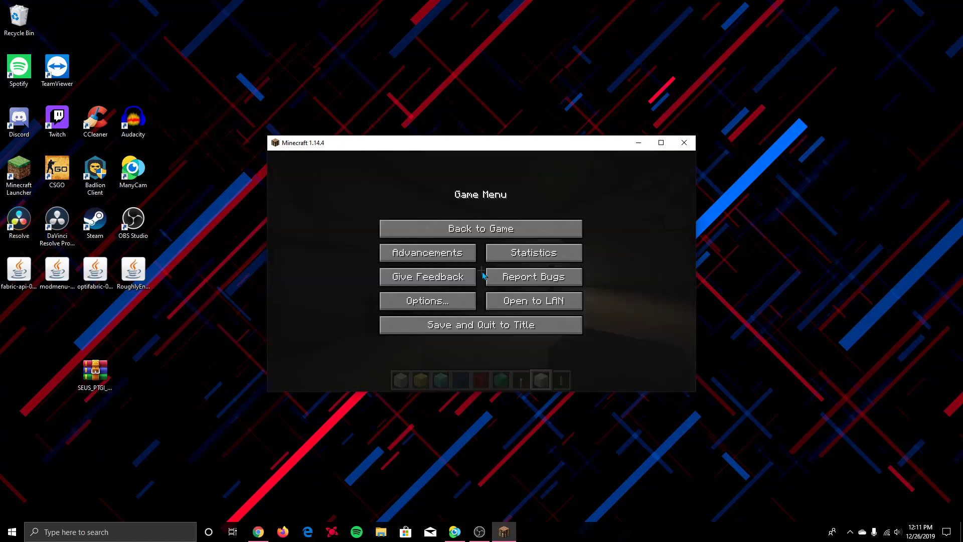
pyautogui.click(441, 299)
pyautogui.click(402, 271)
pyautogui.click(406, 317)
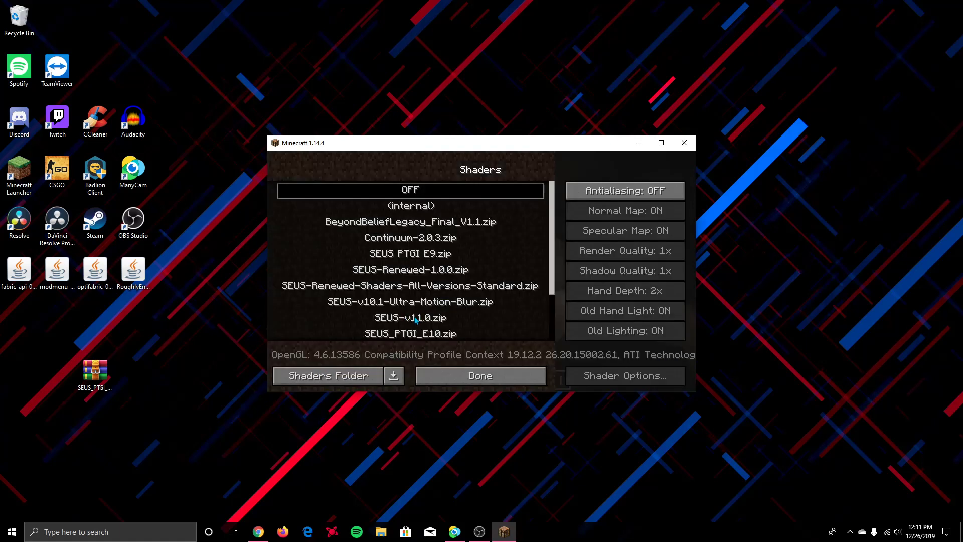
pyautogui.scroll(-2, 406, 304)
pyautogui.moveTo(96, 373); pyautogui.dragTo(245, 348)
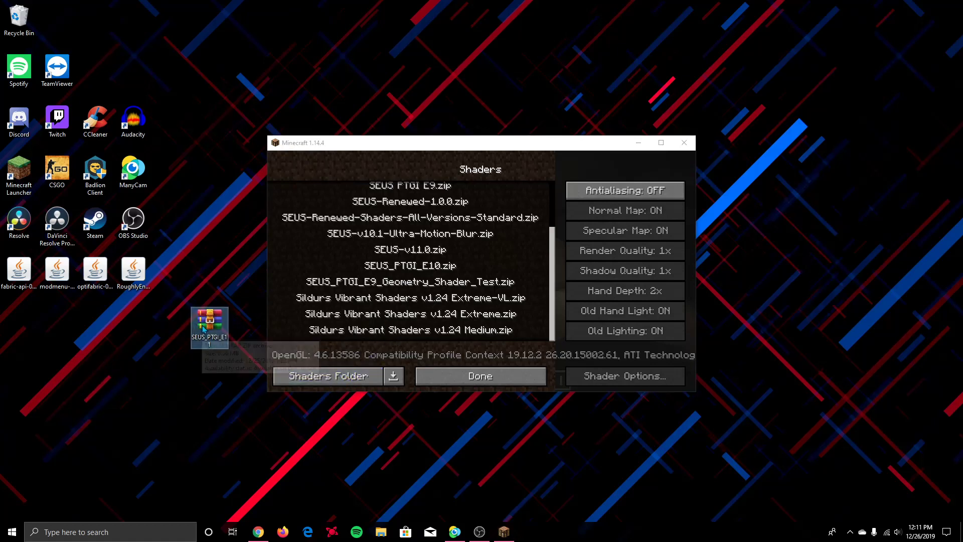
# - Copy the SEUS_PTGI_E11 zip into the shaderpacks folder and close Explorer
pyautogui.click(359, 374)
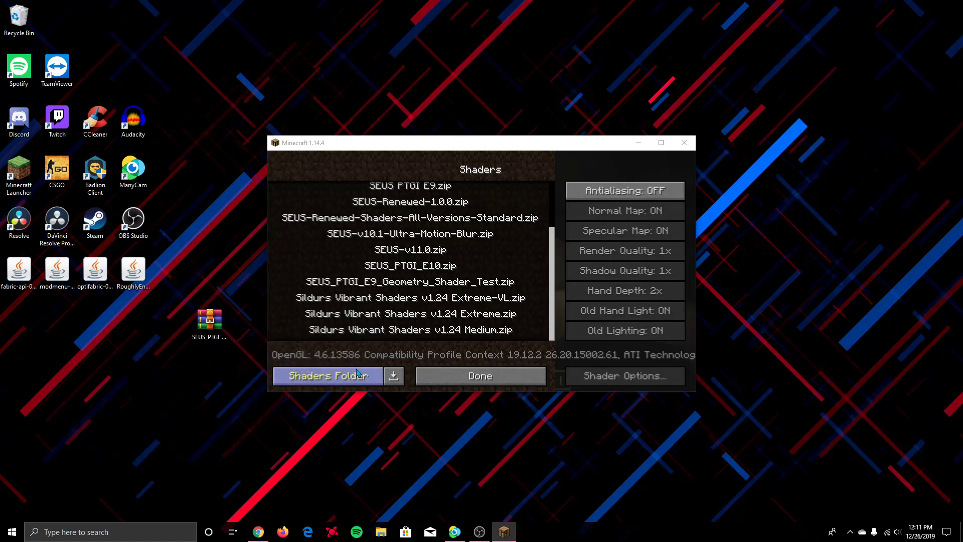
pyautogui.moveTo(209, 321); pyautogui.dragTo(322, 269)
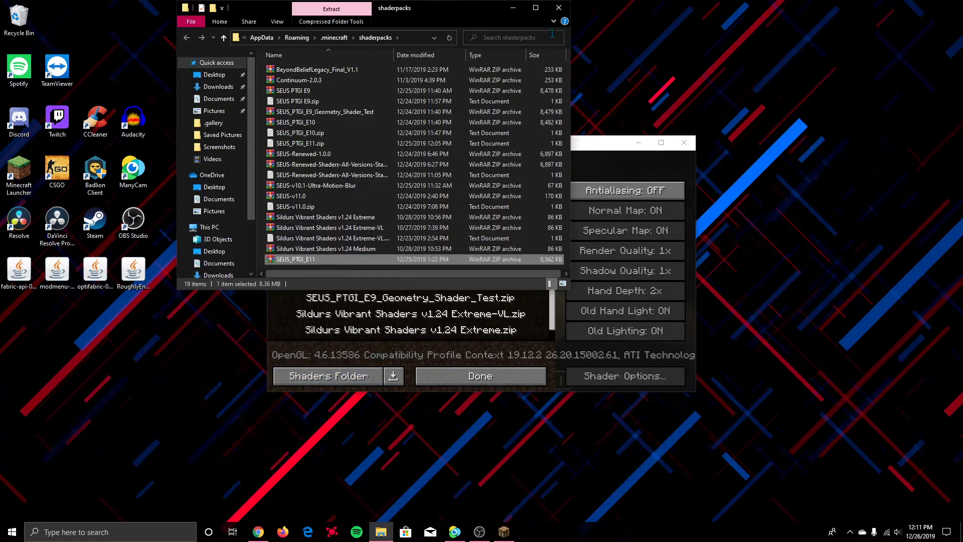
pyautogui.click(557, 8)
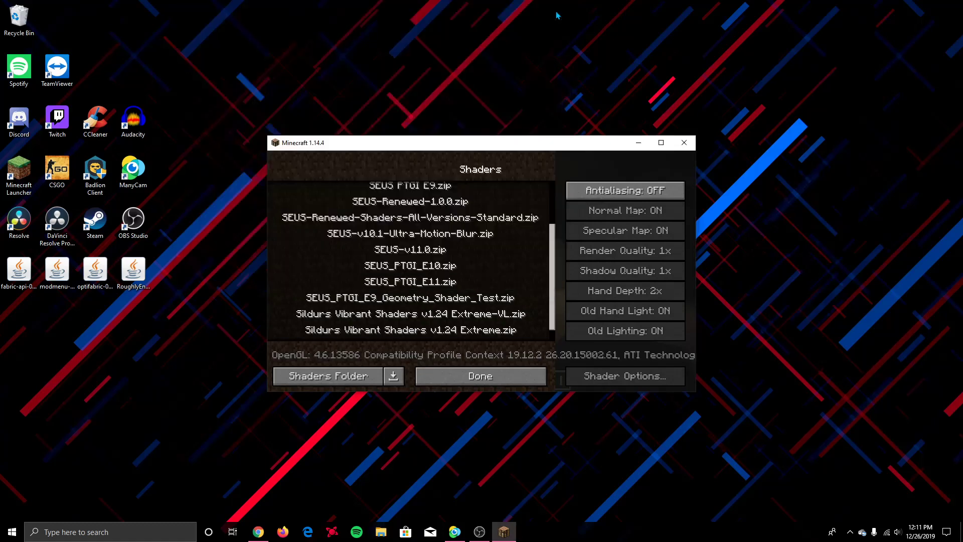
# - Select SEUS_PTGI_E11.zip as the shader pack and return to the world
pyautogui.click(419, 281)
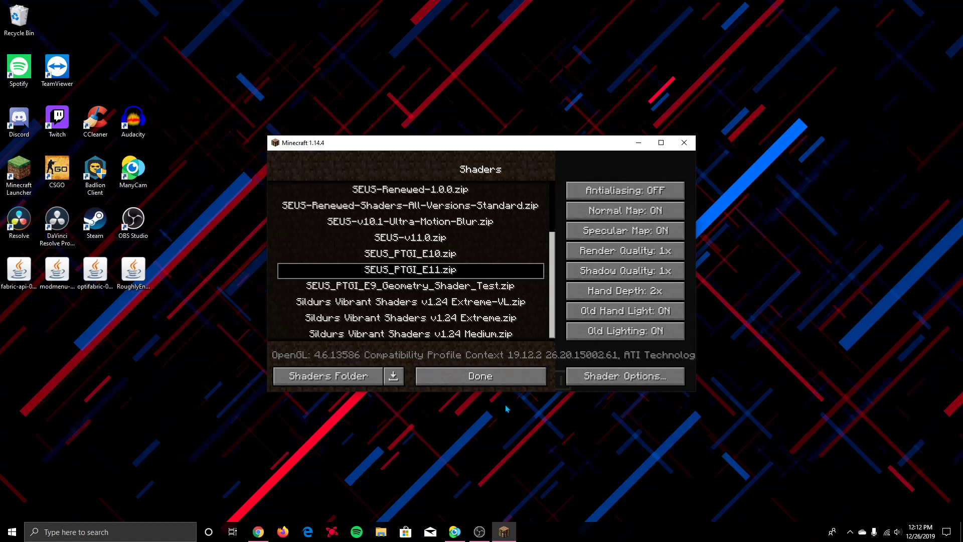
pyautogui.click(511, 387)
pyautogui.click(513, 381)
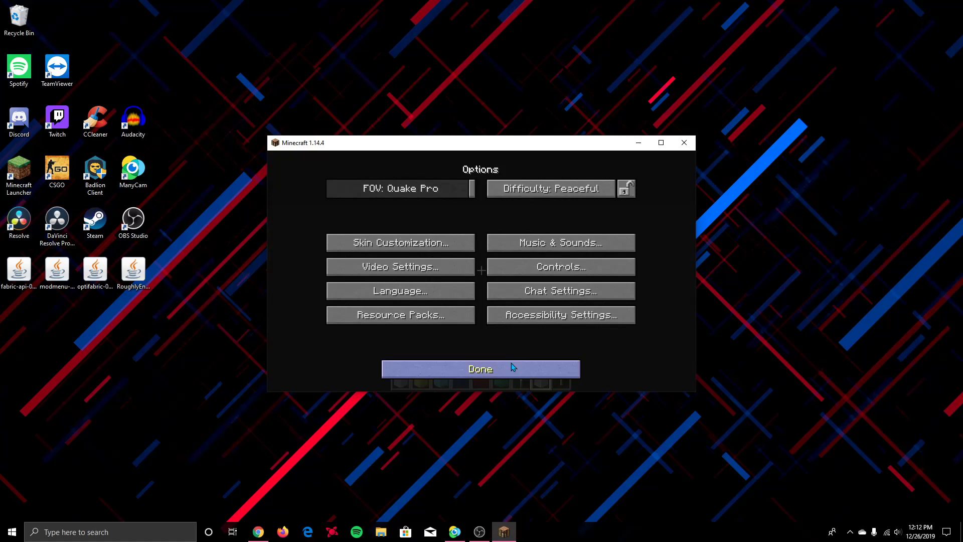
pyautogui.click(484, 369)
pyautogui.click(511, 220)
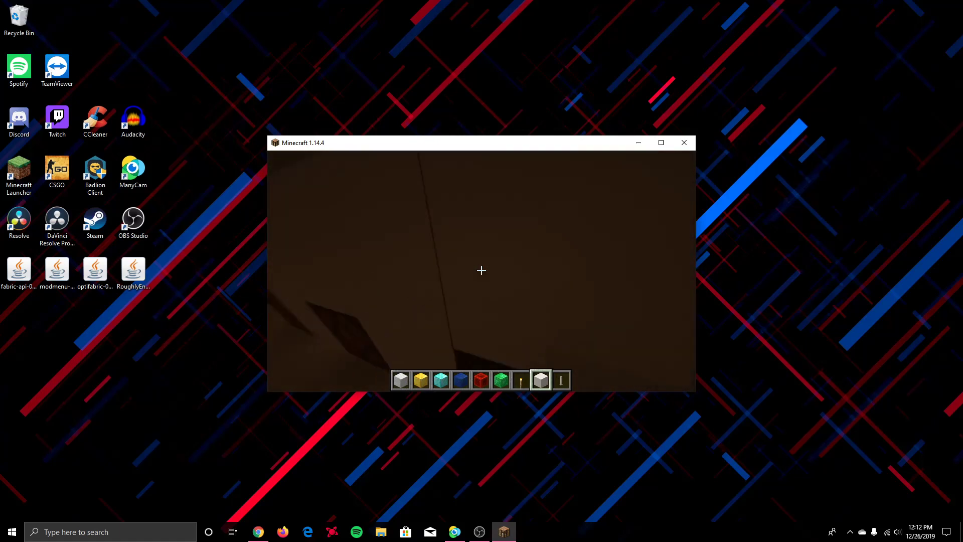
# - Place a Block of Redstone to see its red shader glow, then break it
pyautogui.scroll(4, 482, 270)
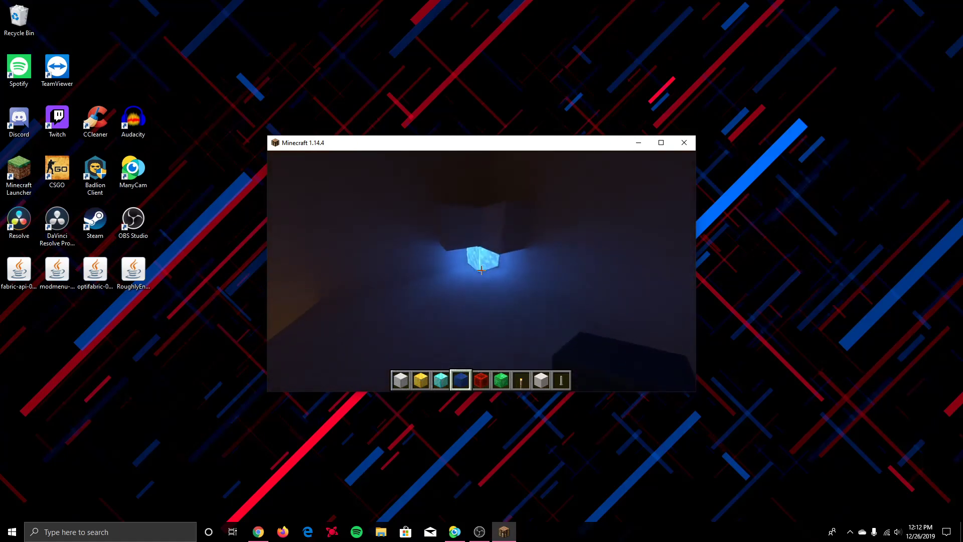
pyautogui.scroll(-1, 481, 271)
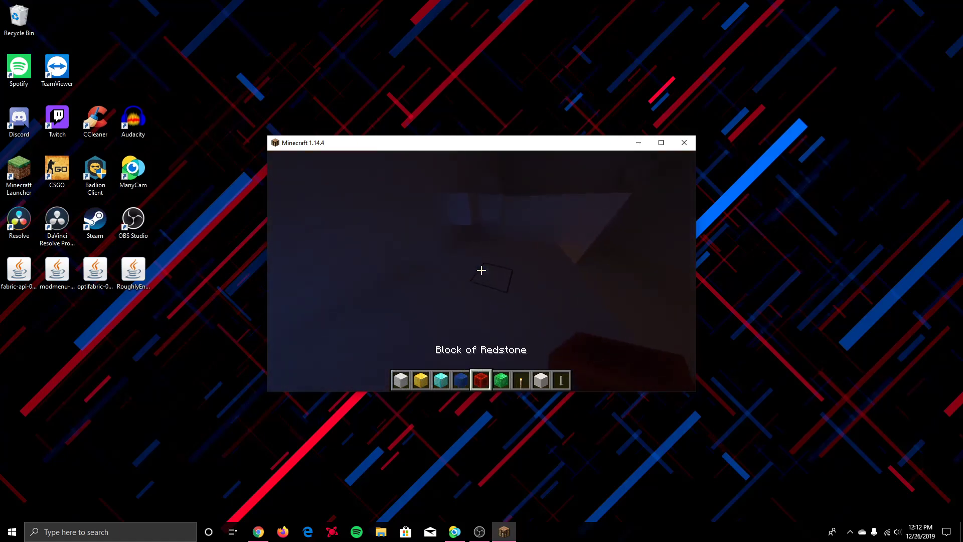
pyautogui.click(482, 270)
pyautogui.rightClick(482, 271)
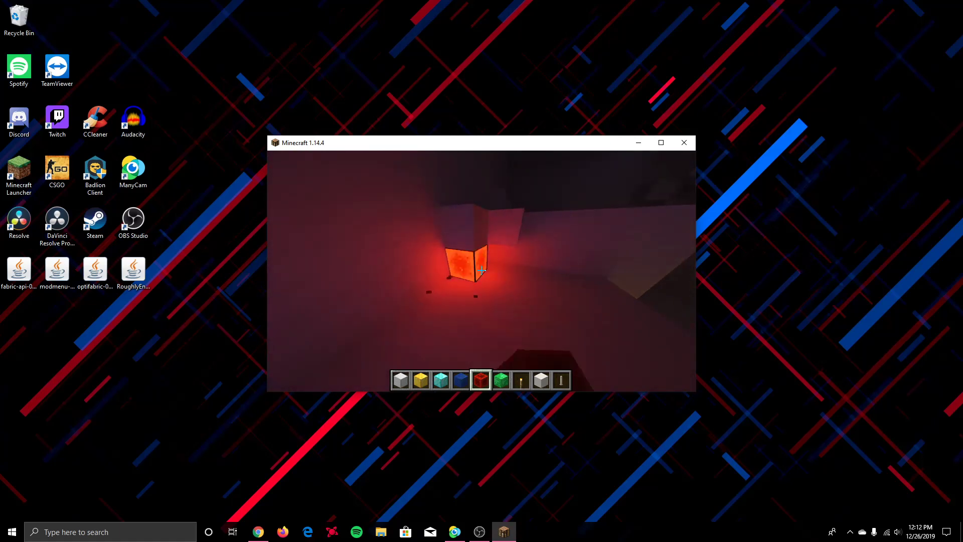
pyautogui.click(481, 270)
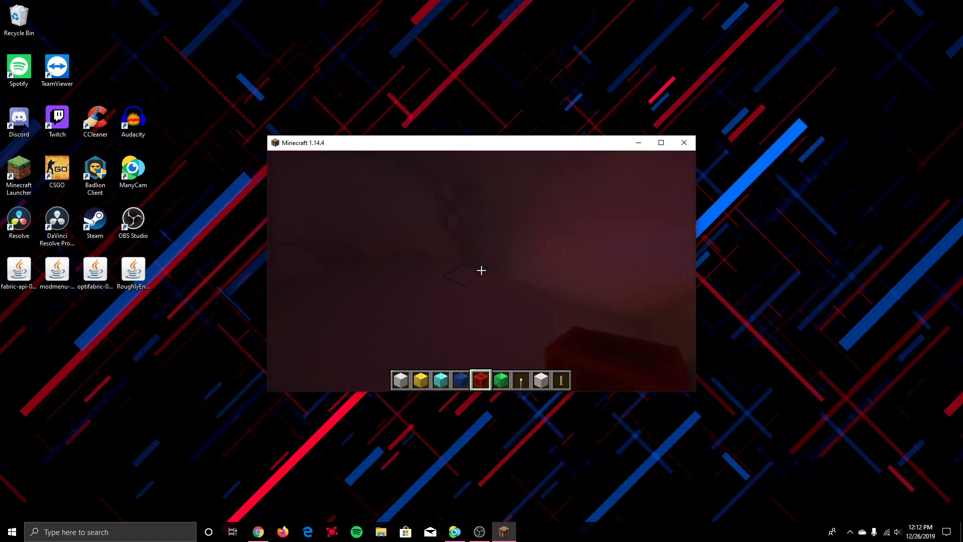
pyautogui.scroll(-1, 482, 271)
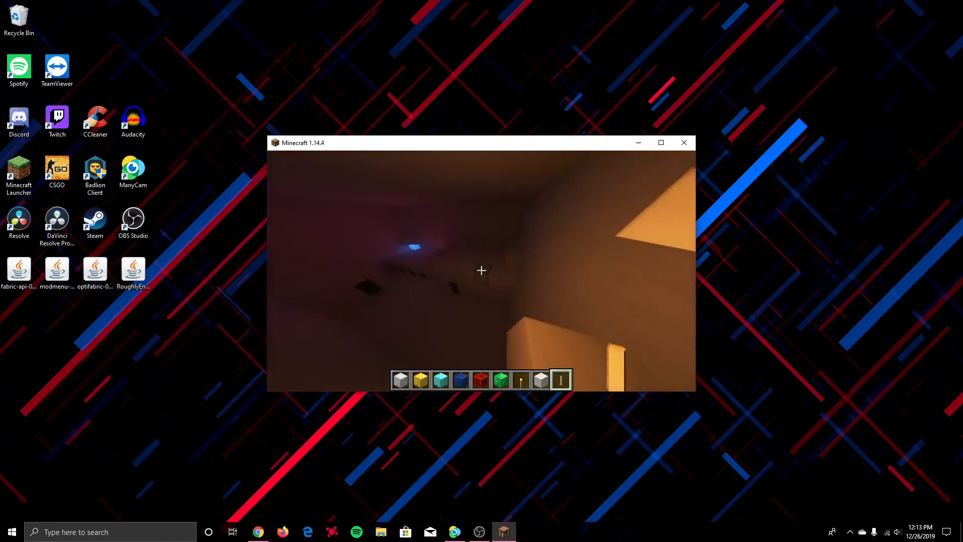
pyautogui.scroll(3, 482, 270)
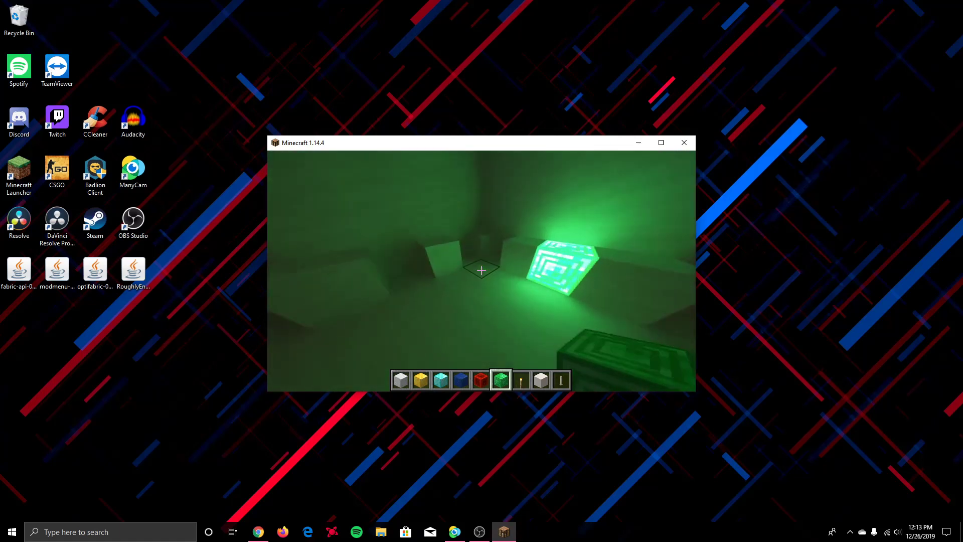
pyautogui.scroll(-1, 482, 270)
pyautogui.scroll(3, 481, 270)
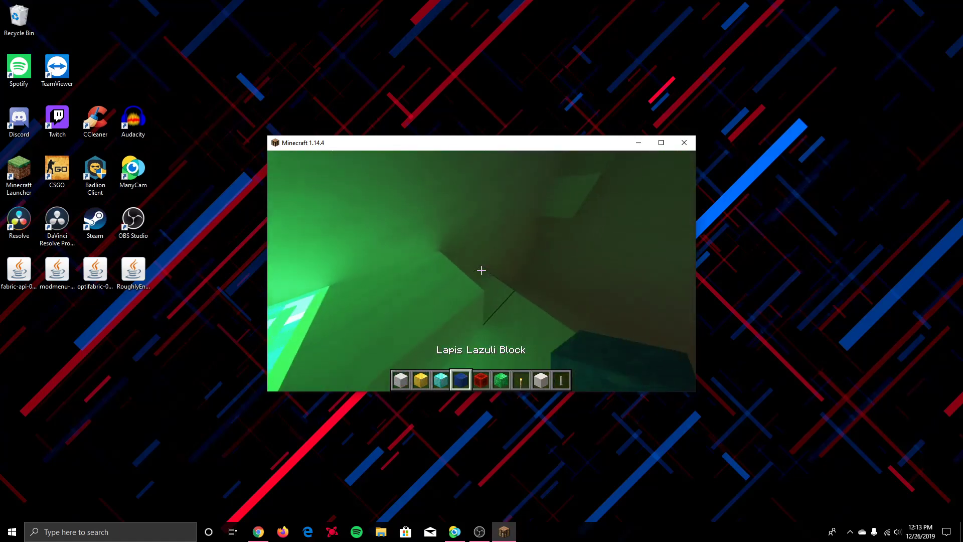
pyautogui.scroll(-1, 481, 270)
pyautogui.scroll(-1, 482, 270)
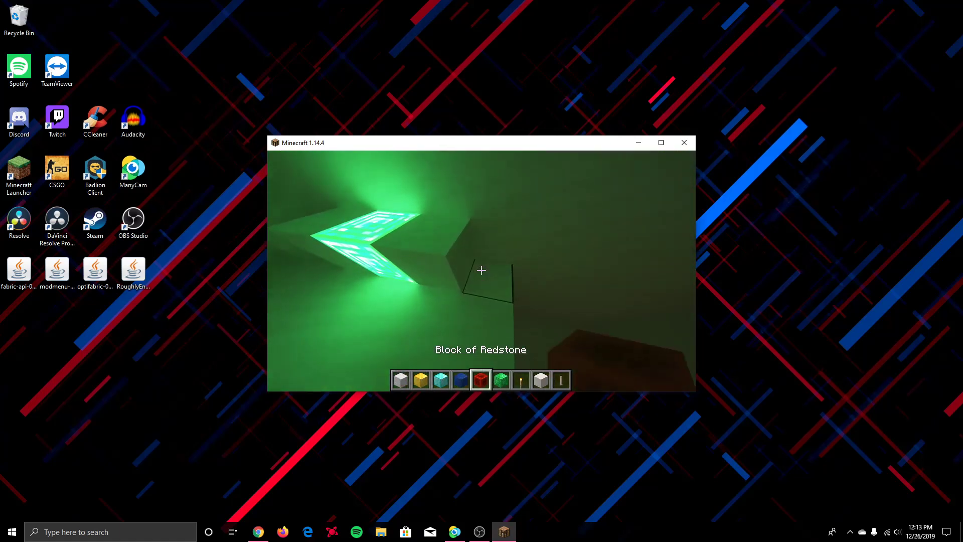
pyautogui.scroll(1, 482, 270)
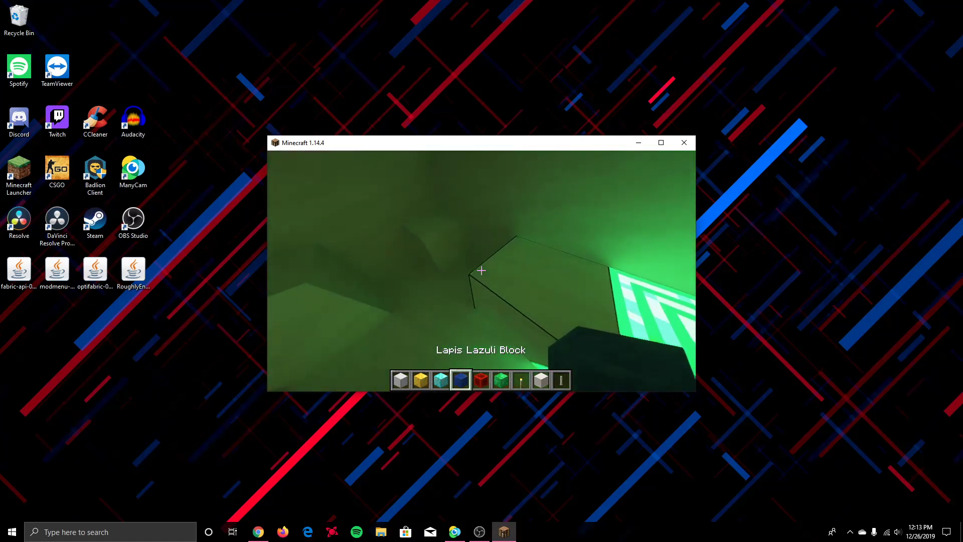
pyautogui.scroll(-1, 481, 270)
pyautogui.scroll(2, 482, 270)
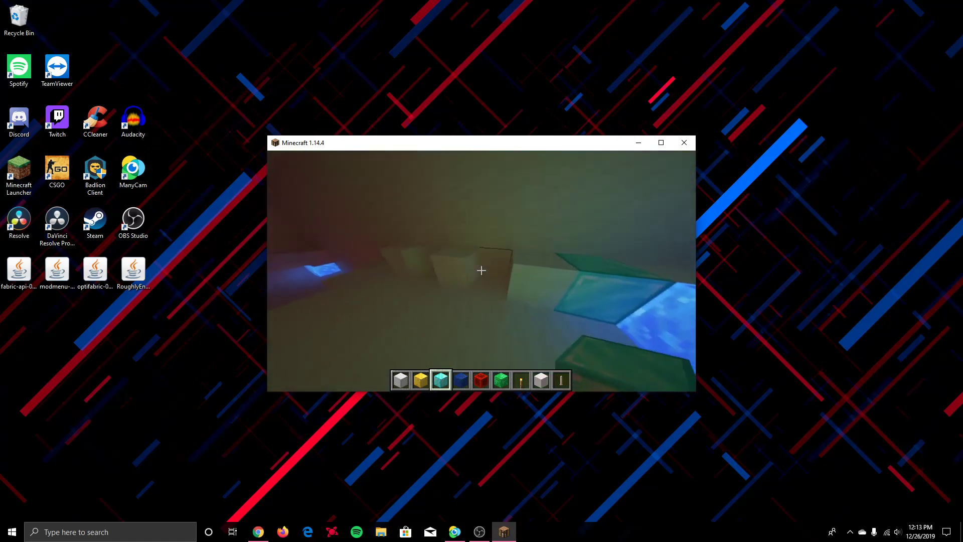
pyautogui.scroll(1, 482, 270)
pyautogui.scroll(1, 482, 270)
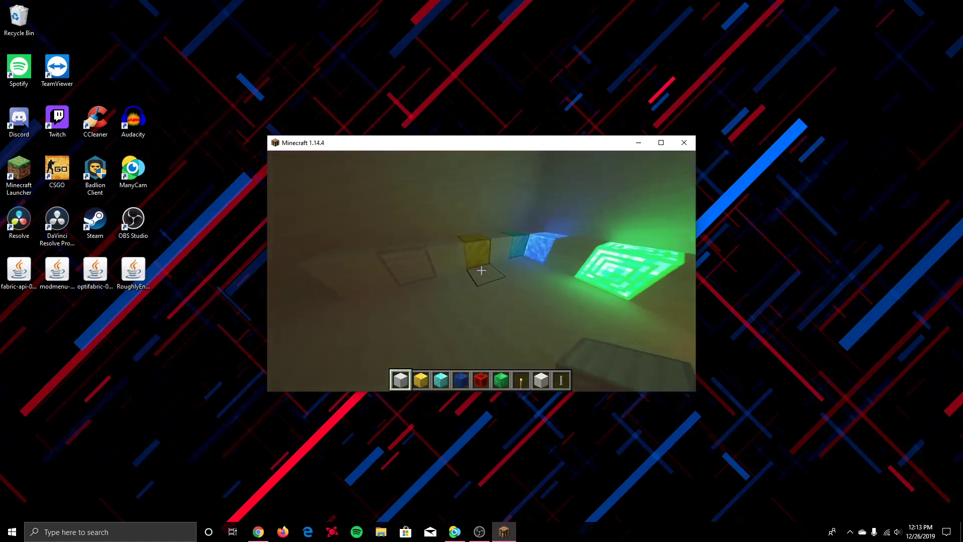
pyautogui.scroll(2, 481, 270)
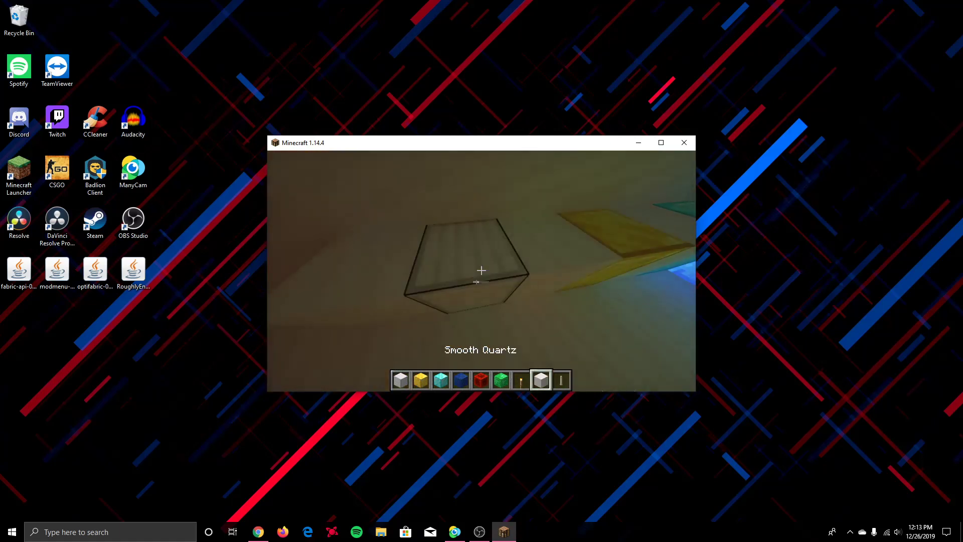
pyautogui.scroll(-1, 481, 269)
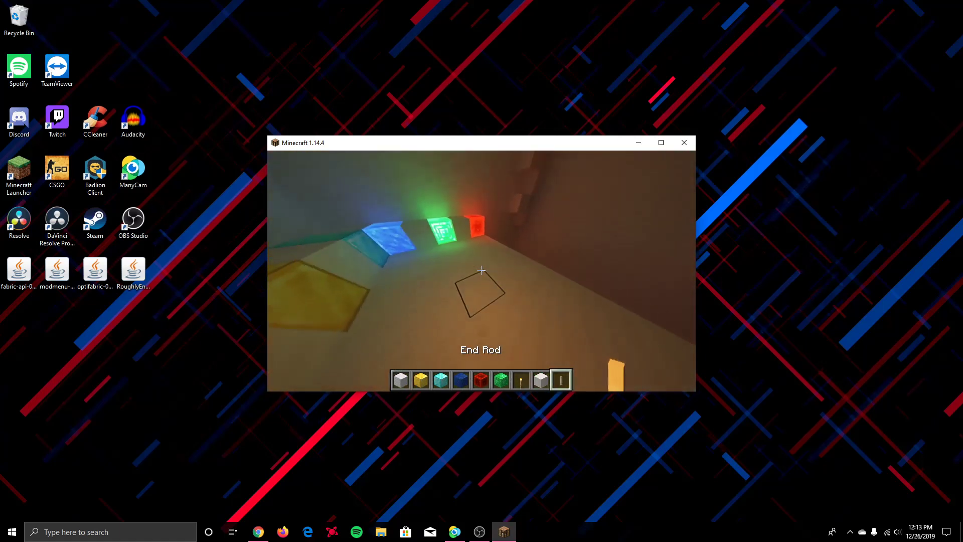